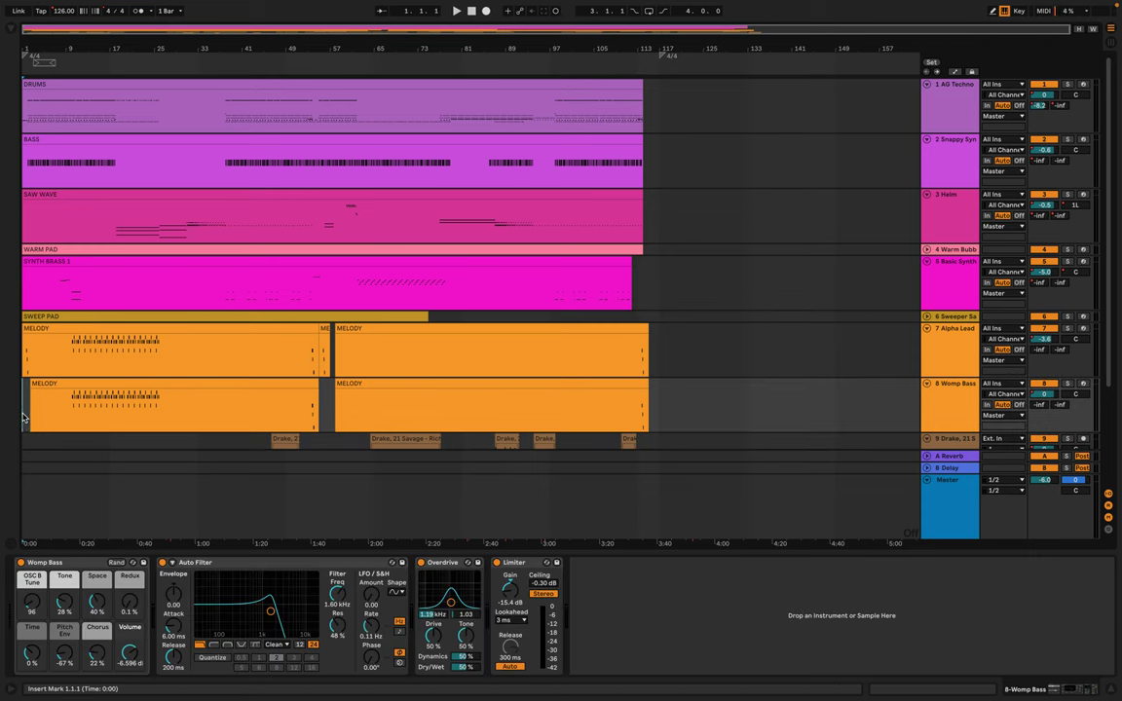
Play the arrangement from the start at a higher volume and view the Womp Bass, Alpha Lead and Basic Synth Brass tracks in turn
key(XF86AudioRaiseVolume)
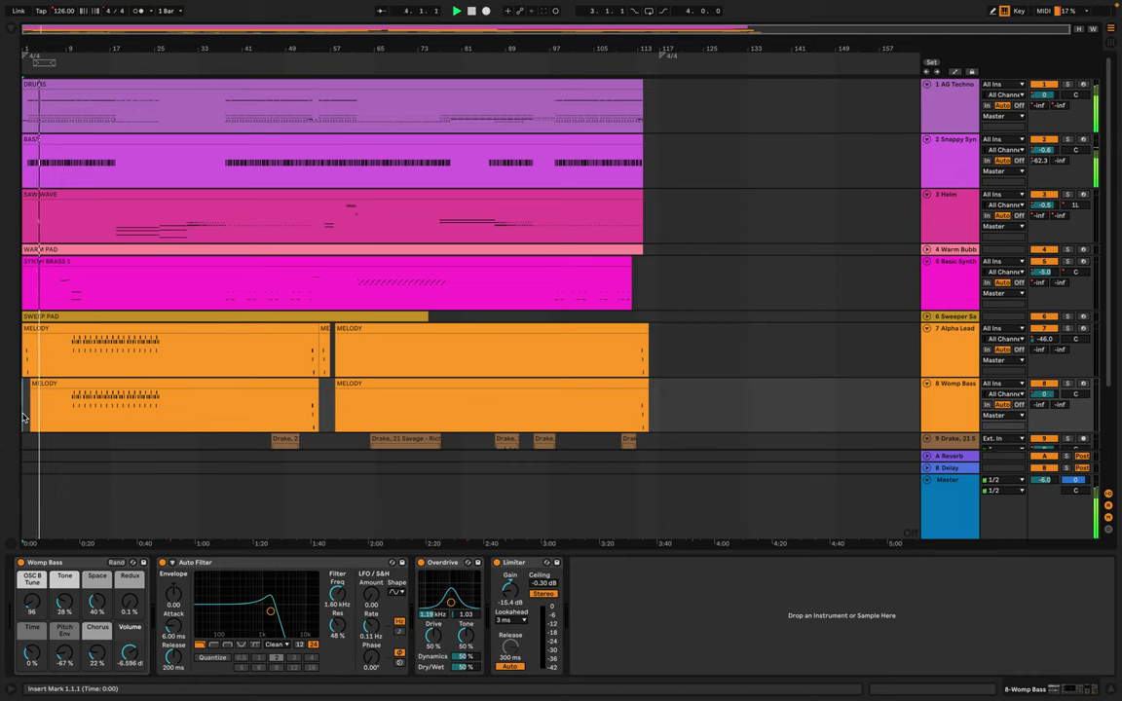
key(XF86AudioRaiseVolume)
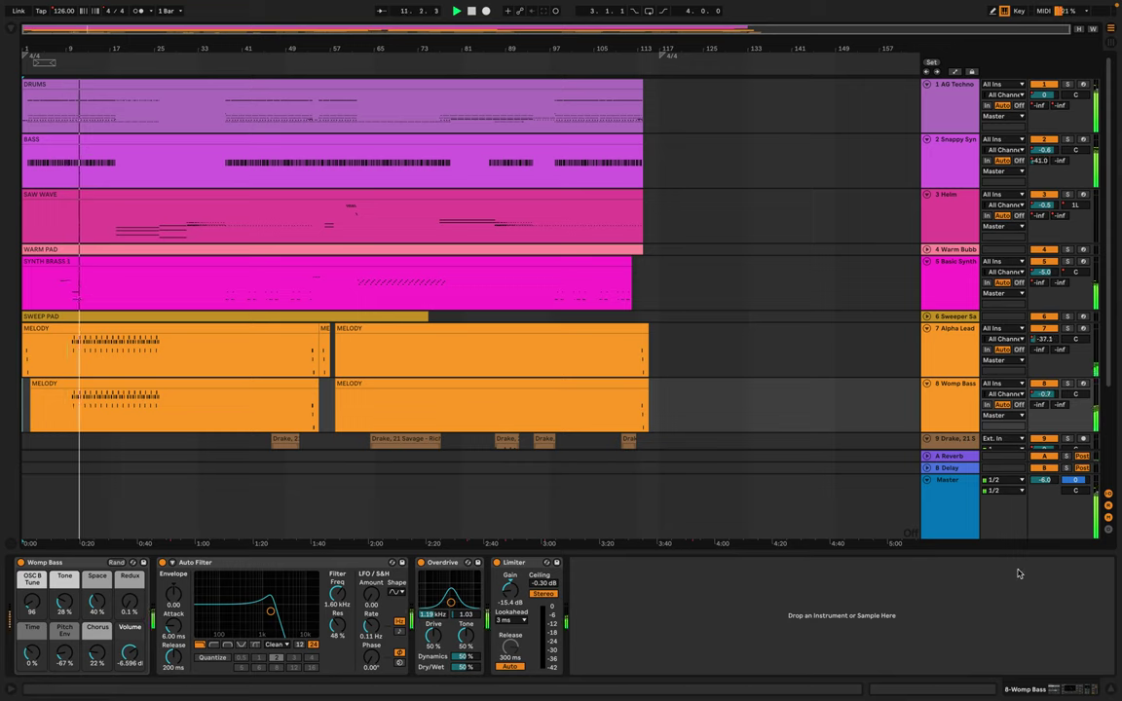
click(942, 406)
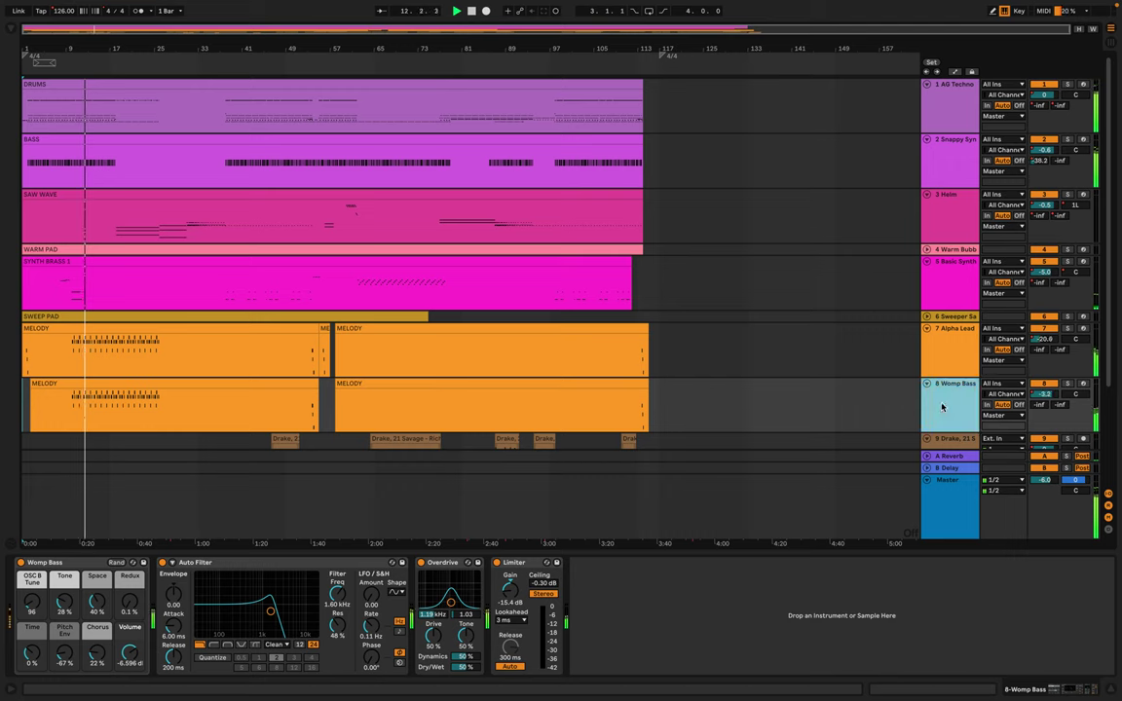
click(952, 350)
click(955, 306)
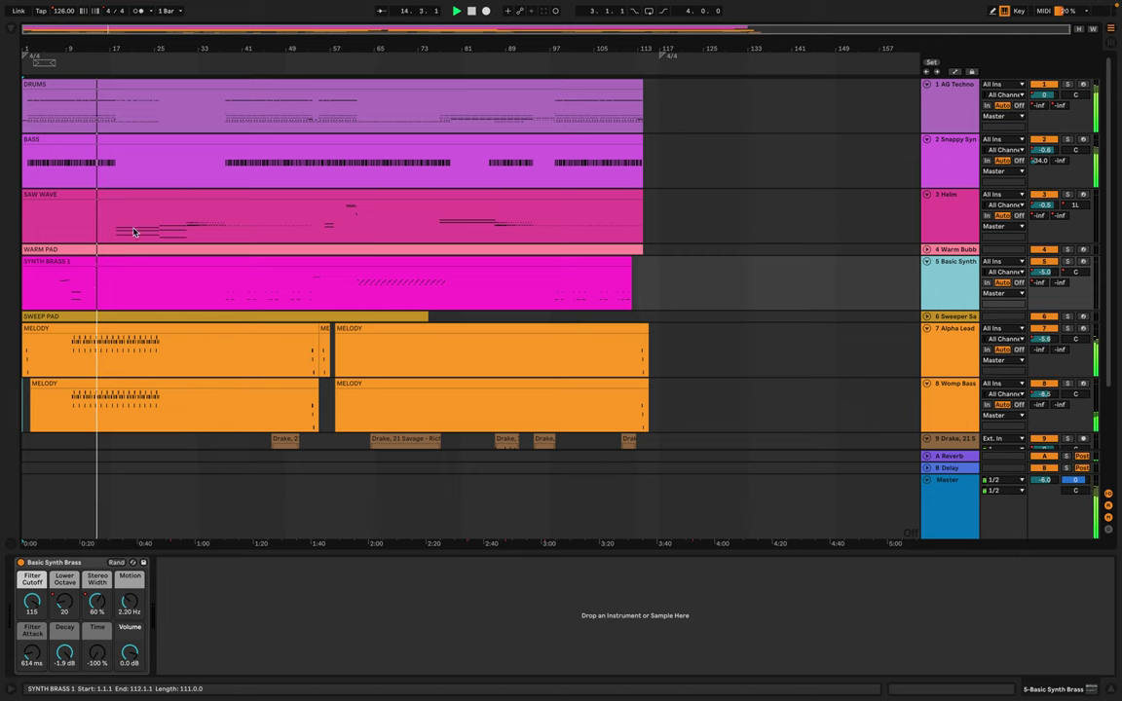
Show the automation lanes on all tracks of the arrangement
scroll(134, 232, up, 10)
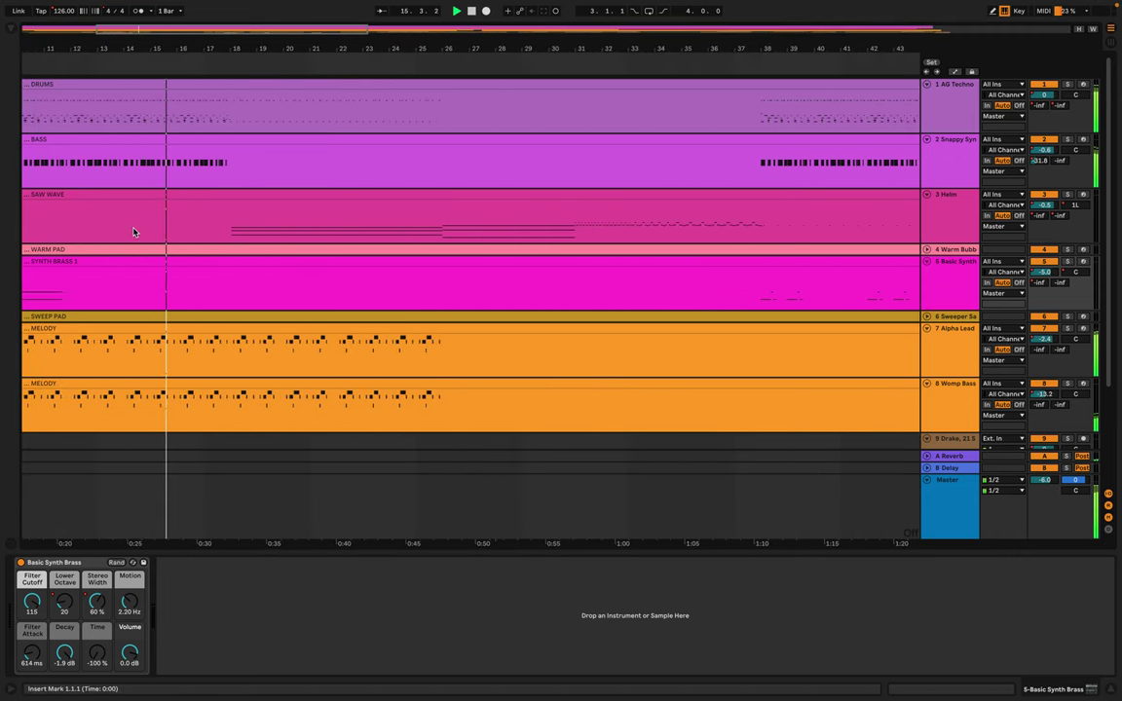
scroll(135, 231, down, 8)
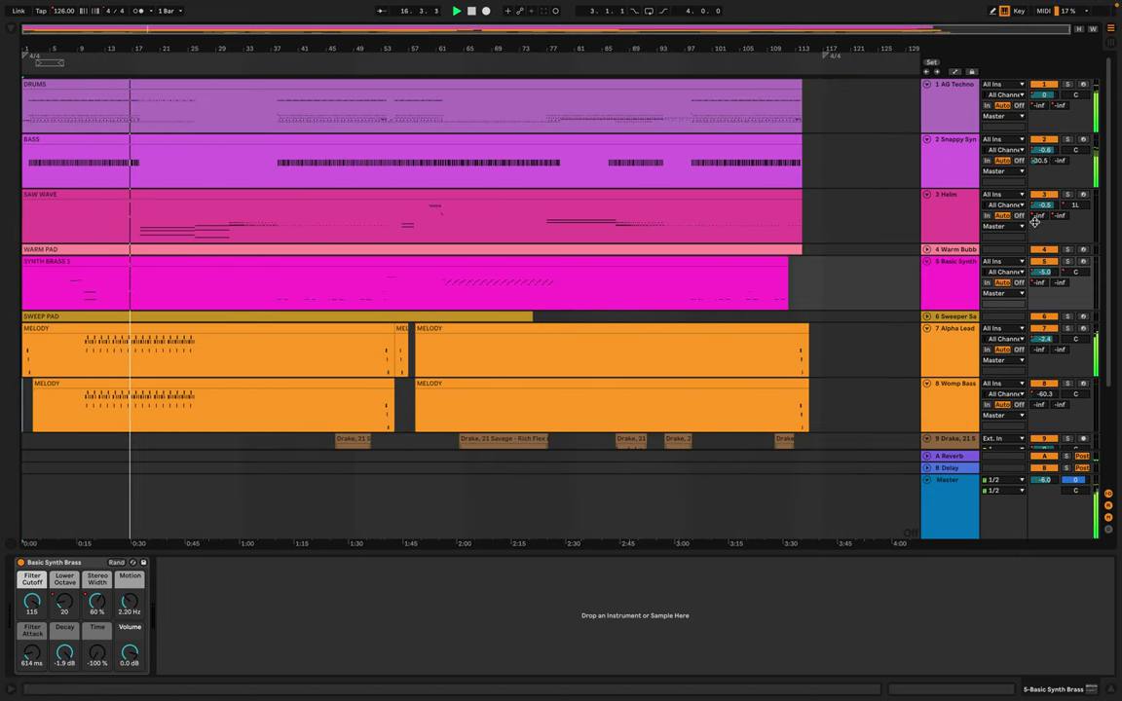
click(1003, 195)
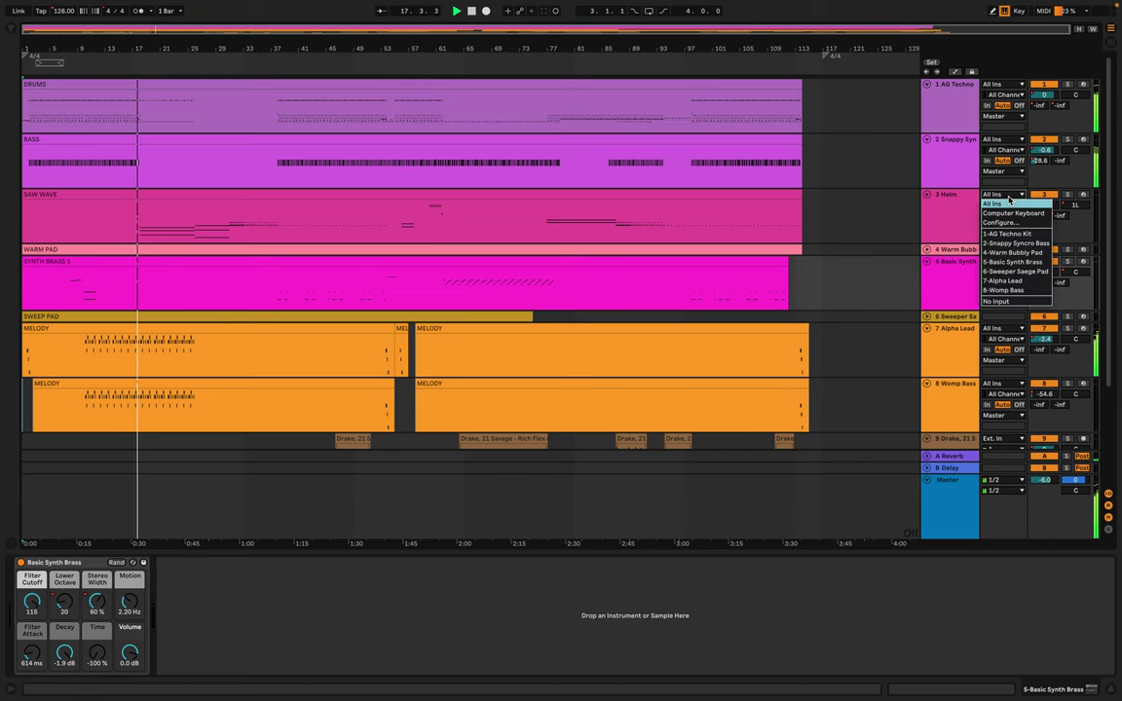
click(1009, 200)
click(954, 72)
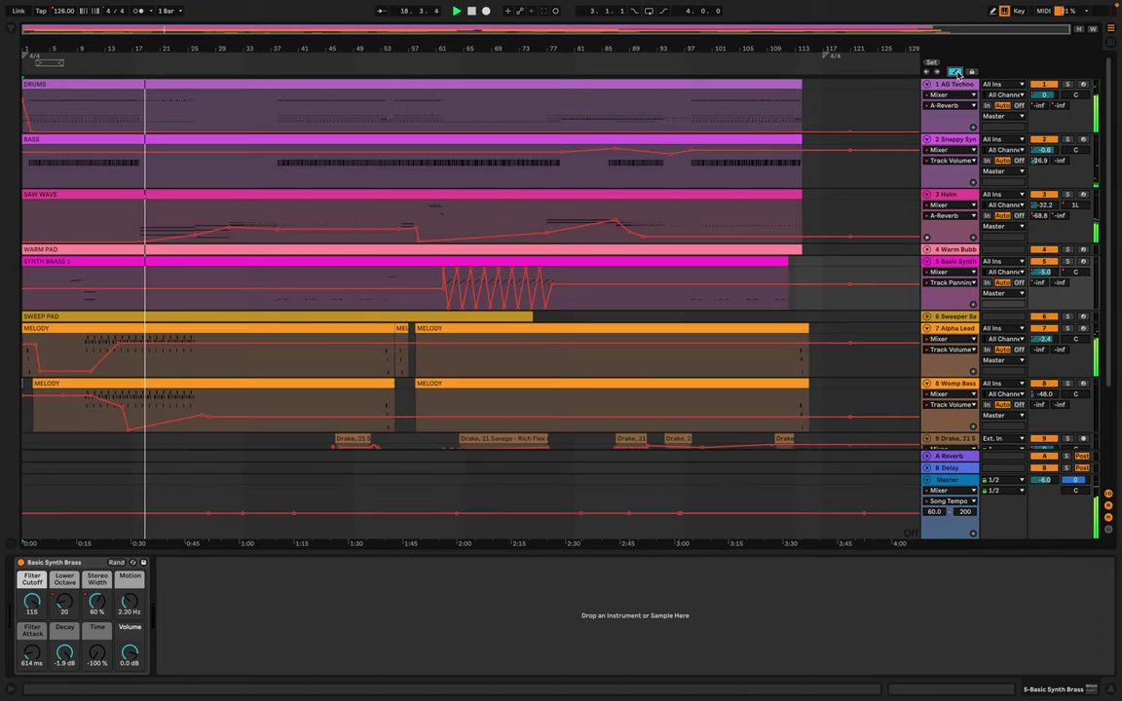
Look over the automation curves from the drums down to the vocal tracks, including the Helm track's list of automatable parameters
scroll(523, 293, down, 1)
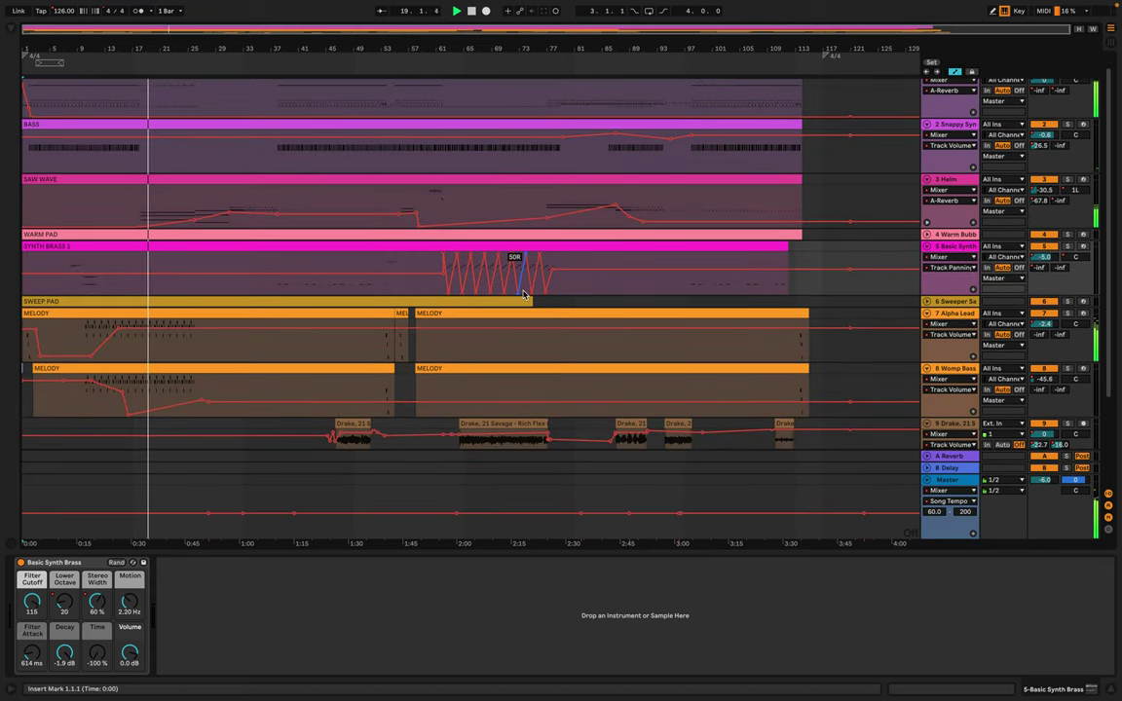
click(950, 199)
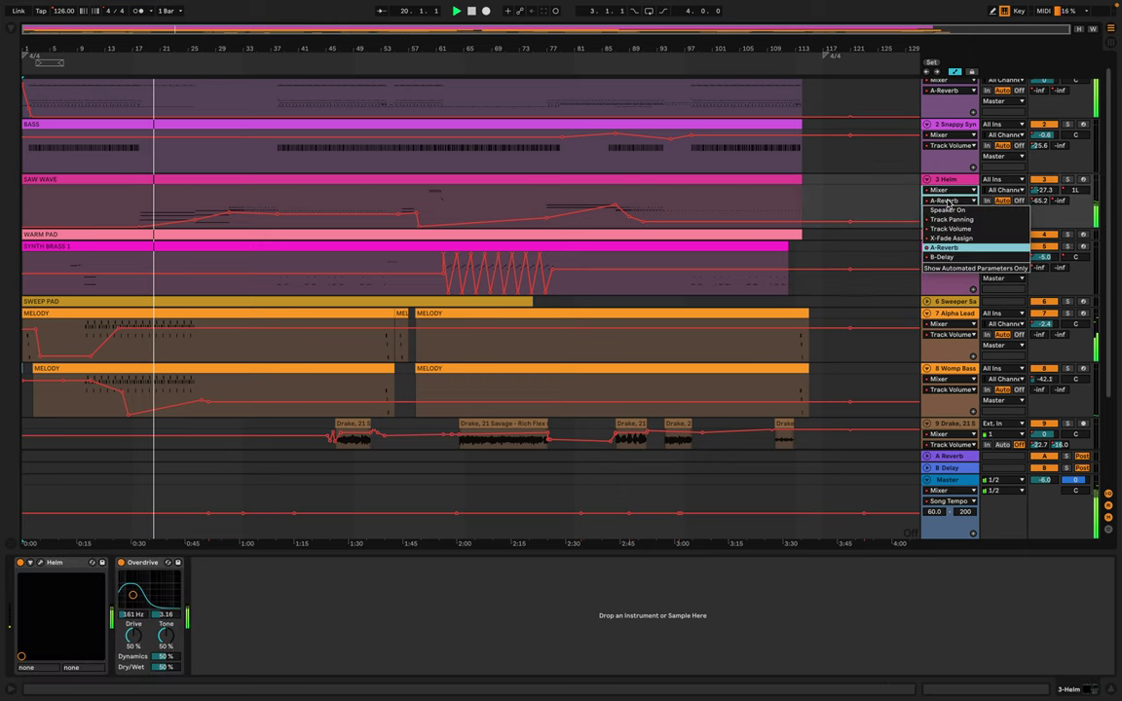
click(908, 256)
scroll(395, 510, down, 1)
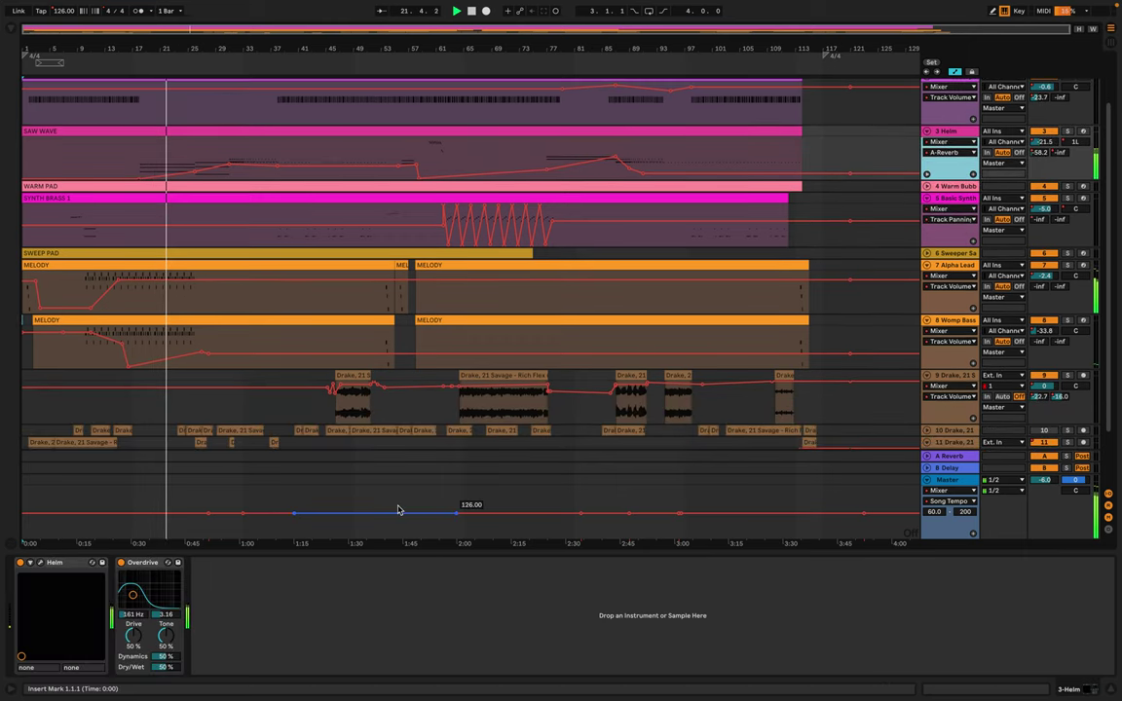
scroll(398, 511, down, 5)
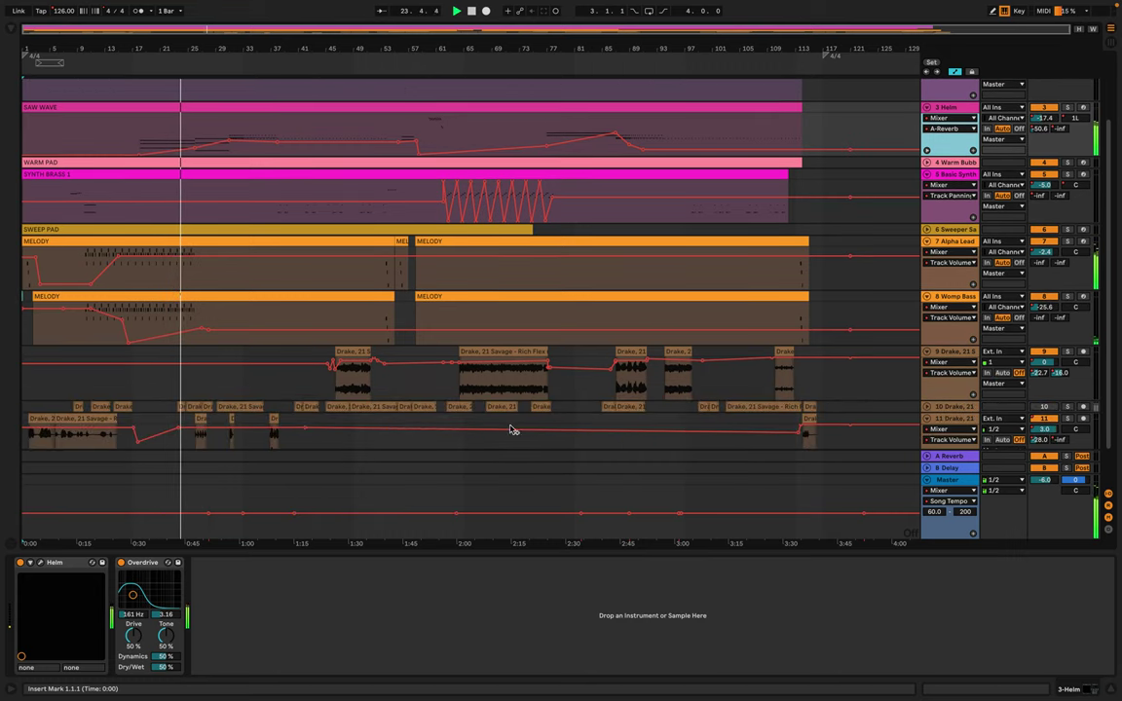
scroll(504, 413, up, 1)
scroll(430, 399, down, 4)
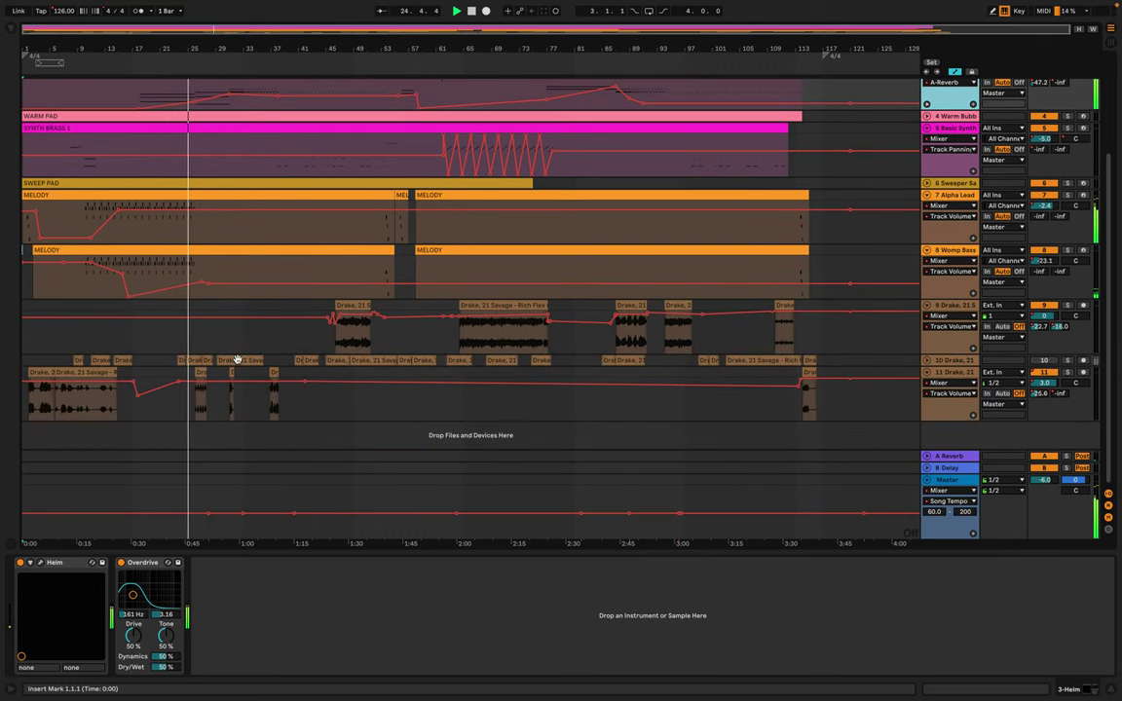
scroll(174, 270, up, 9)
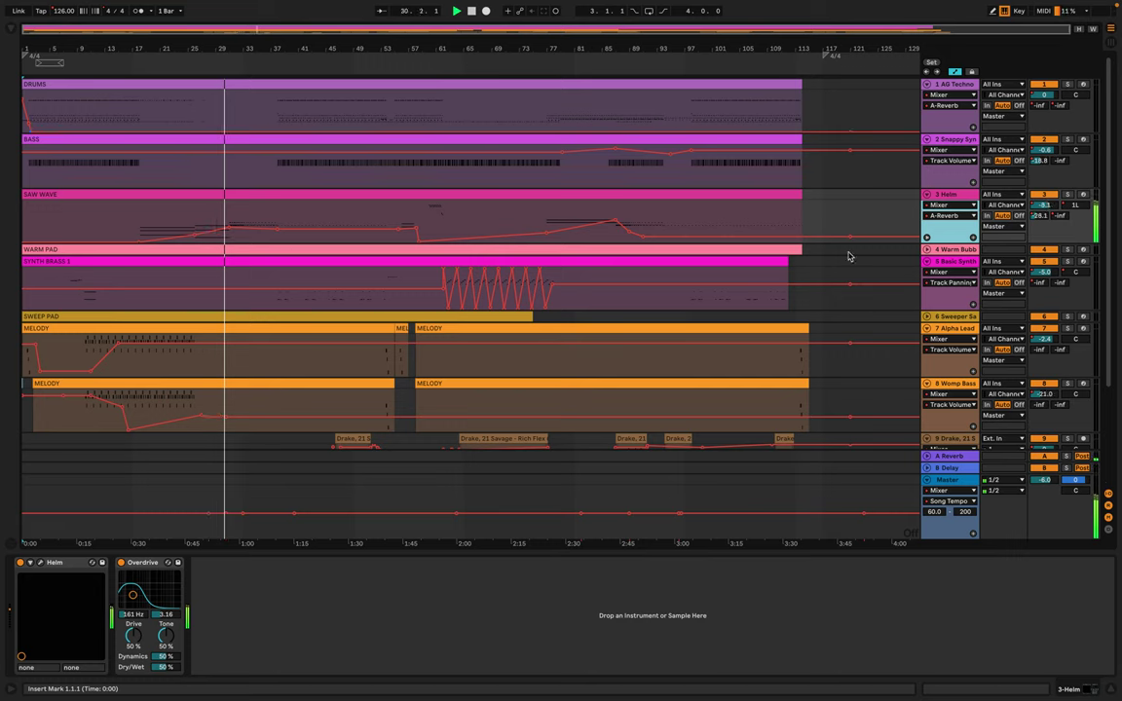
Display the Track Panning automation on the Helm track and inspect its curve around bars 31 to 38
click(934, 216)
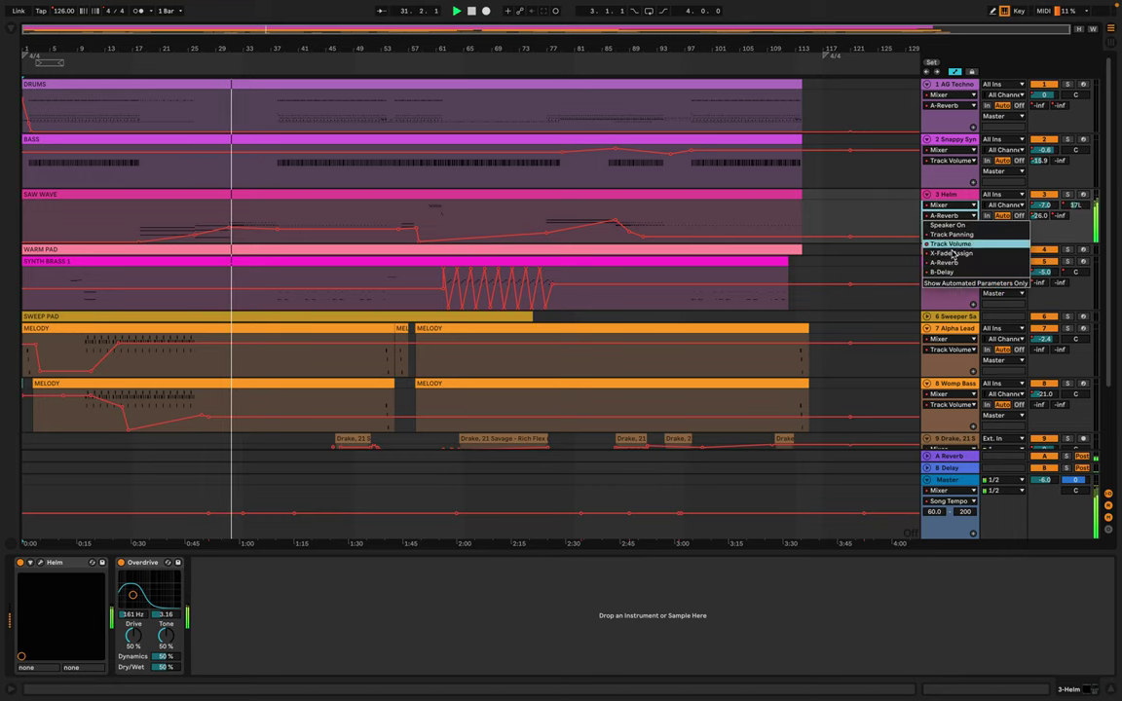
click(955, 235)
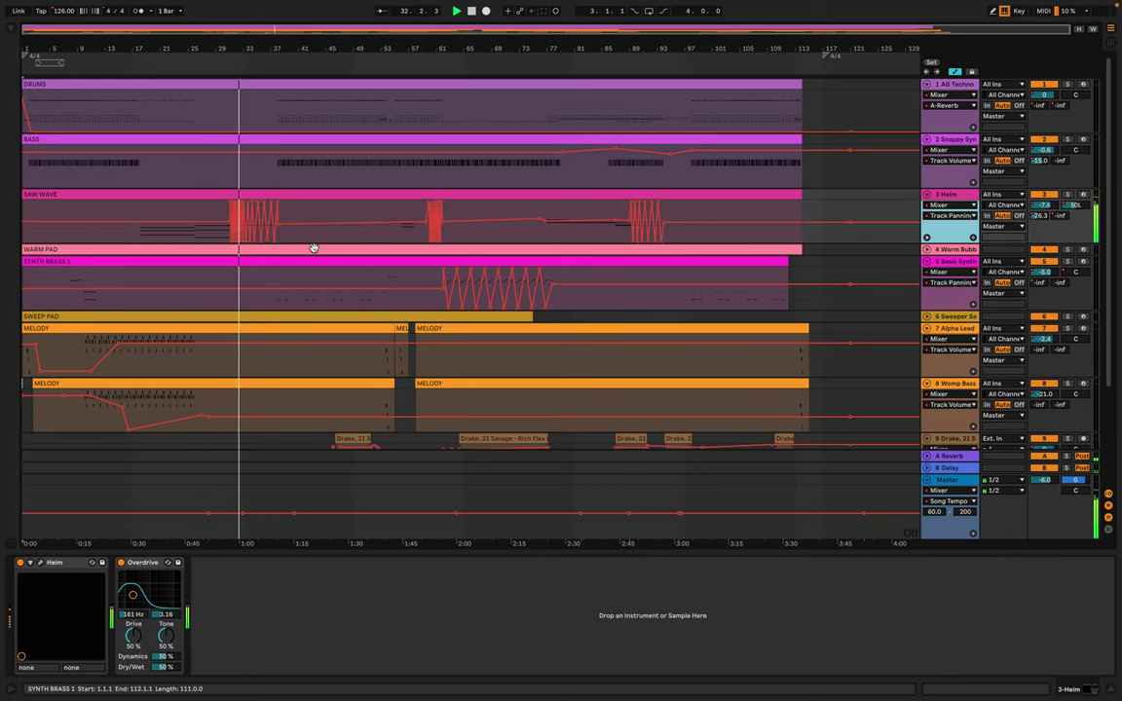
scroll(228, 224, up, 10)
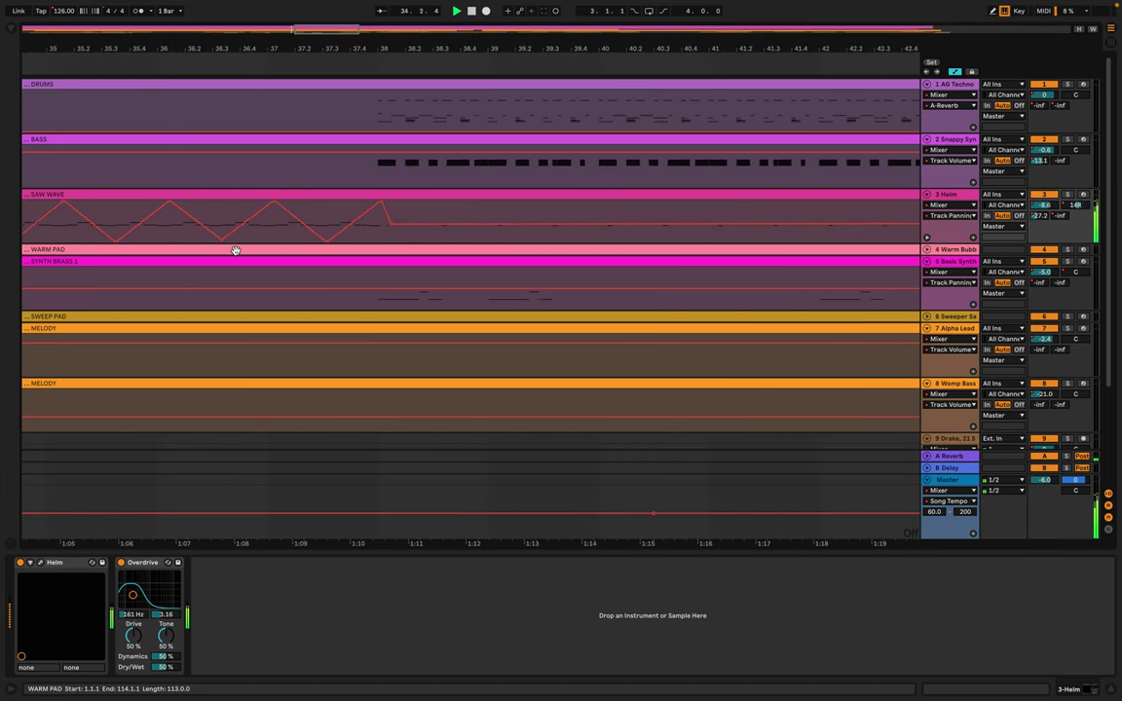
scroll(233, 250, down, 8)
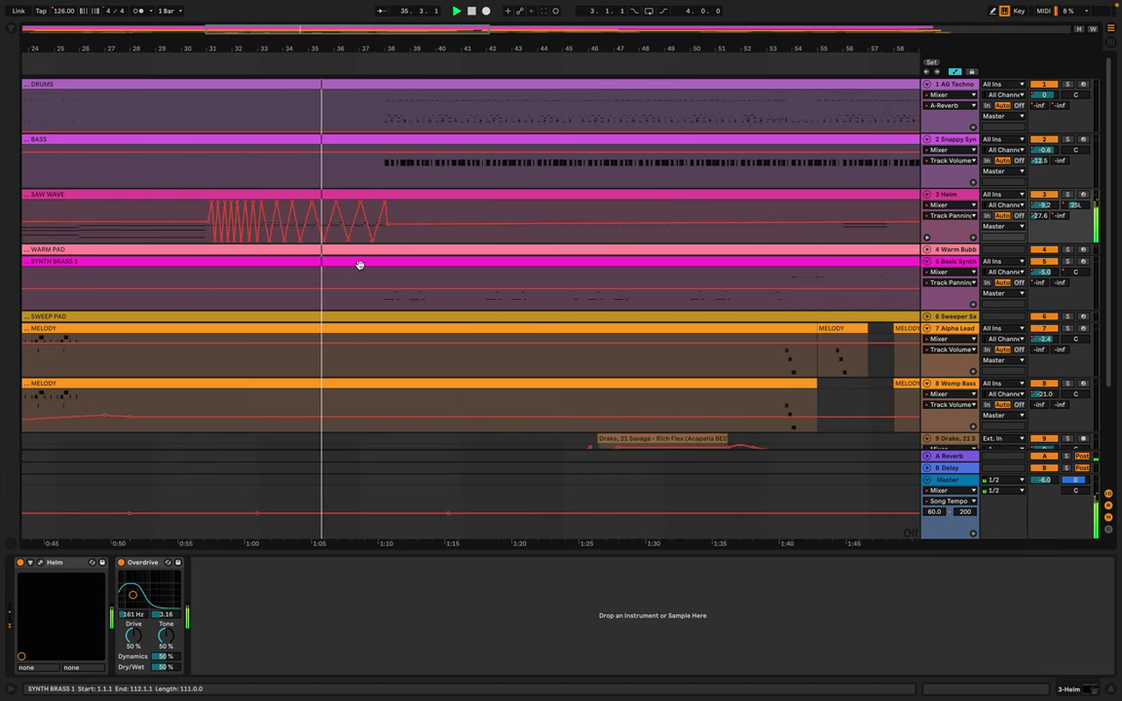
scroll(359, 265, left, 3)
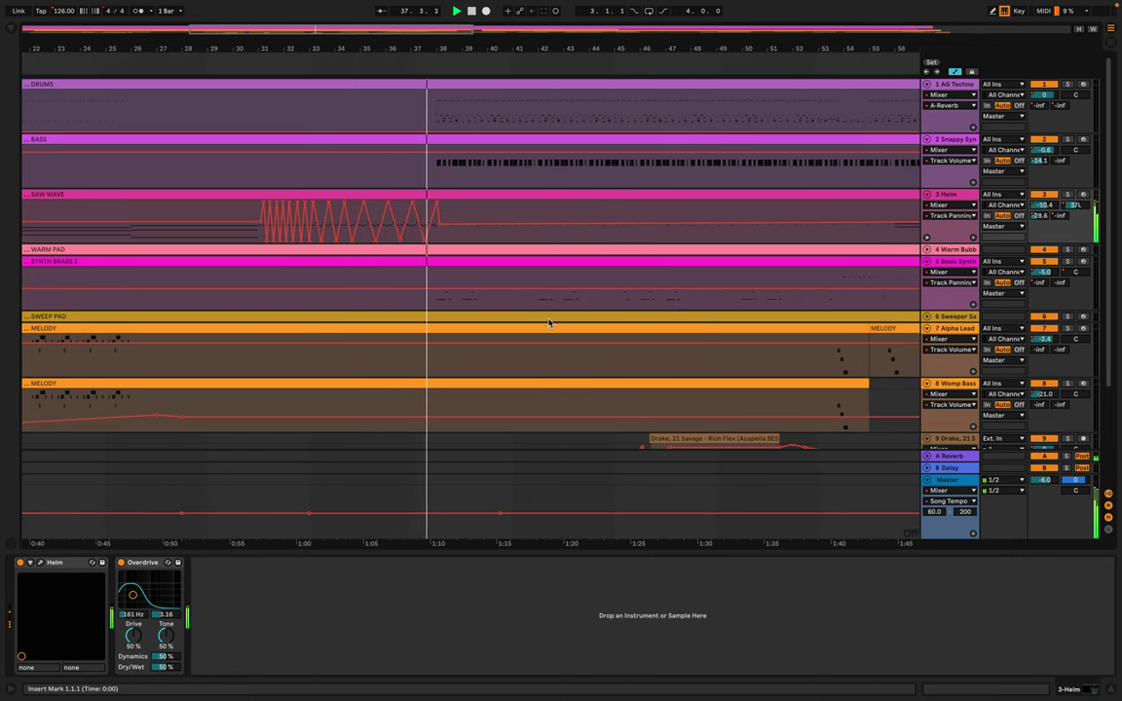
scroll(576, 365, down, 4)
scroll(576, 365, right, 1)
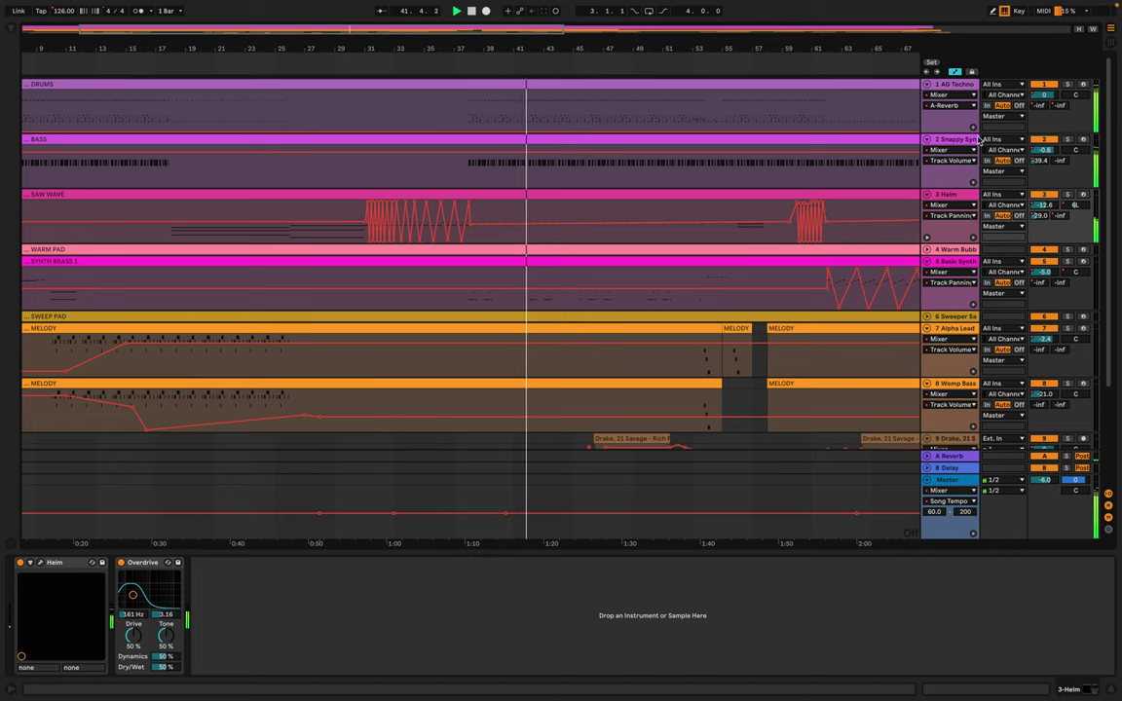
scroll(834, 237, right, 10)
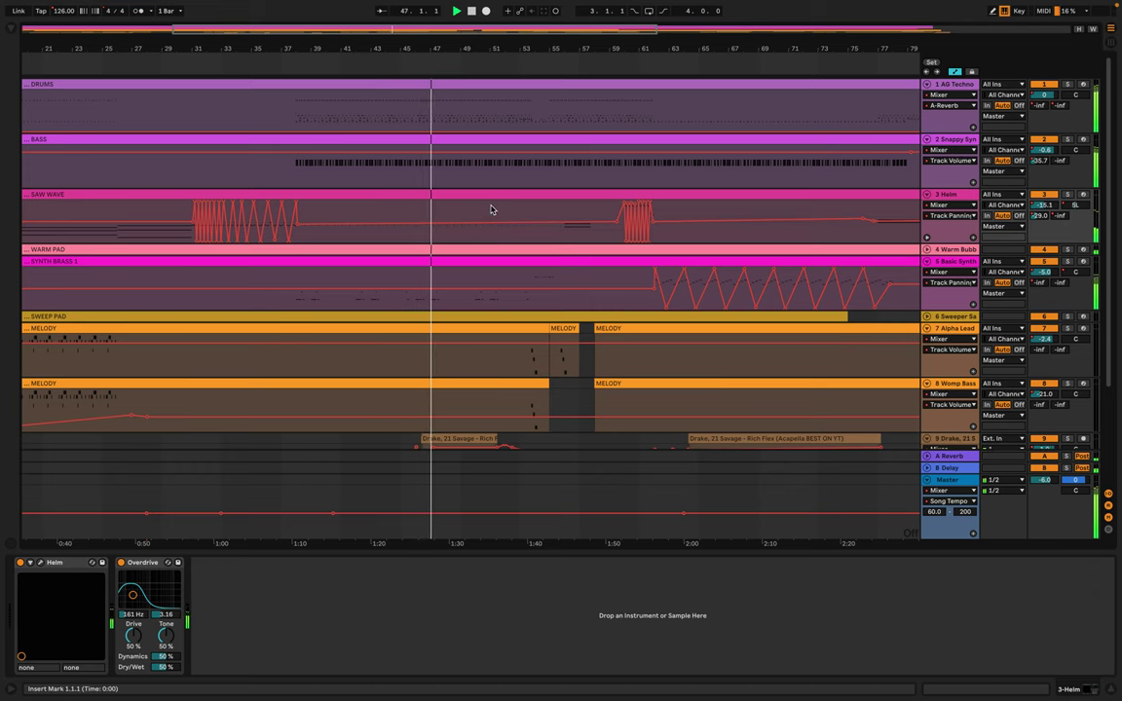
Display the B-Delay automation on track 9, which holds the Rich Flex acapella clips
scroll(436, 359, down, 5)
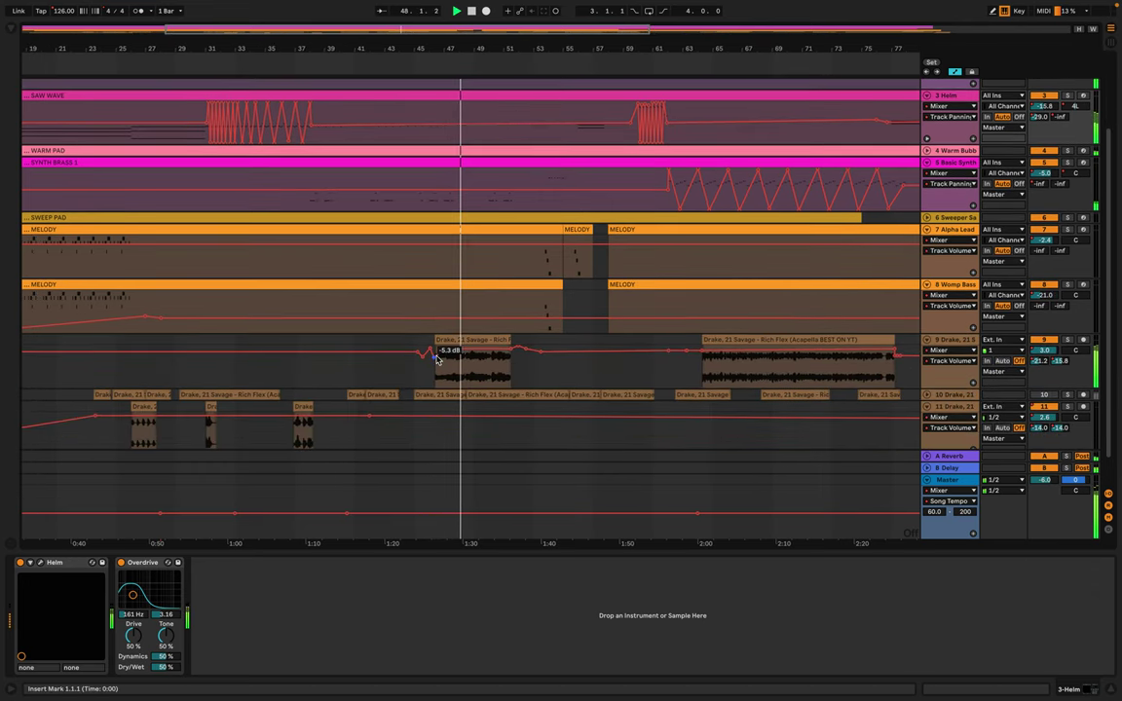
scroll(438, 360, up, 1)
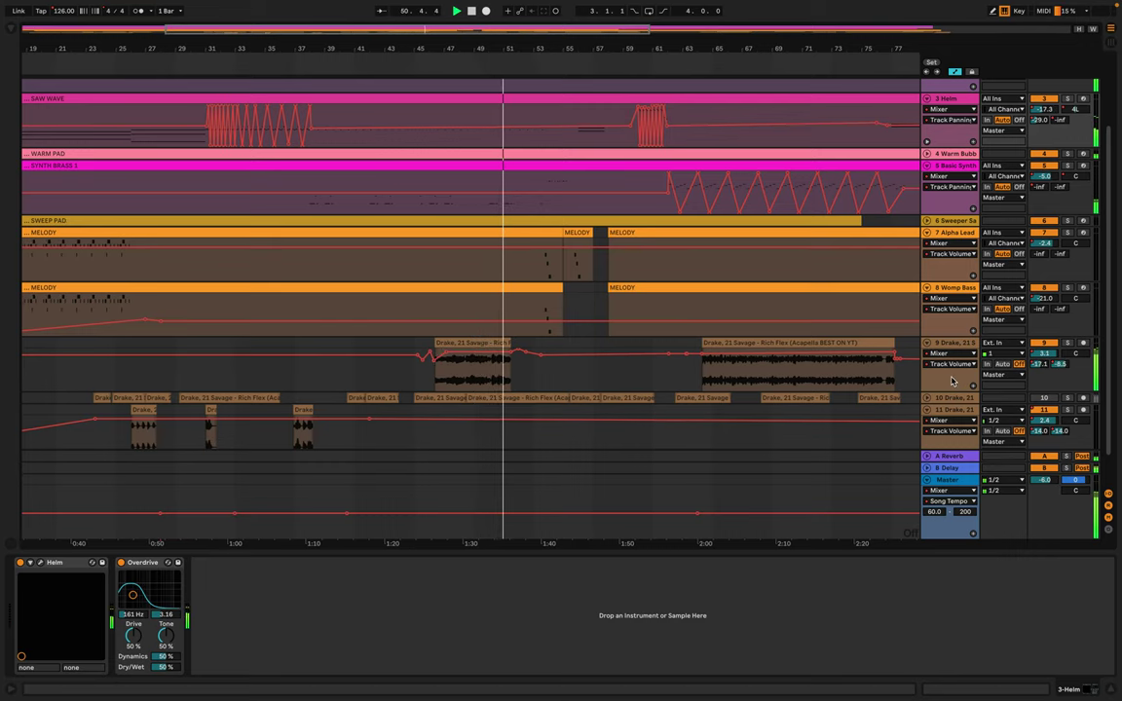
click(953, 381)
click(950, 363)
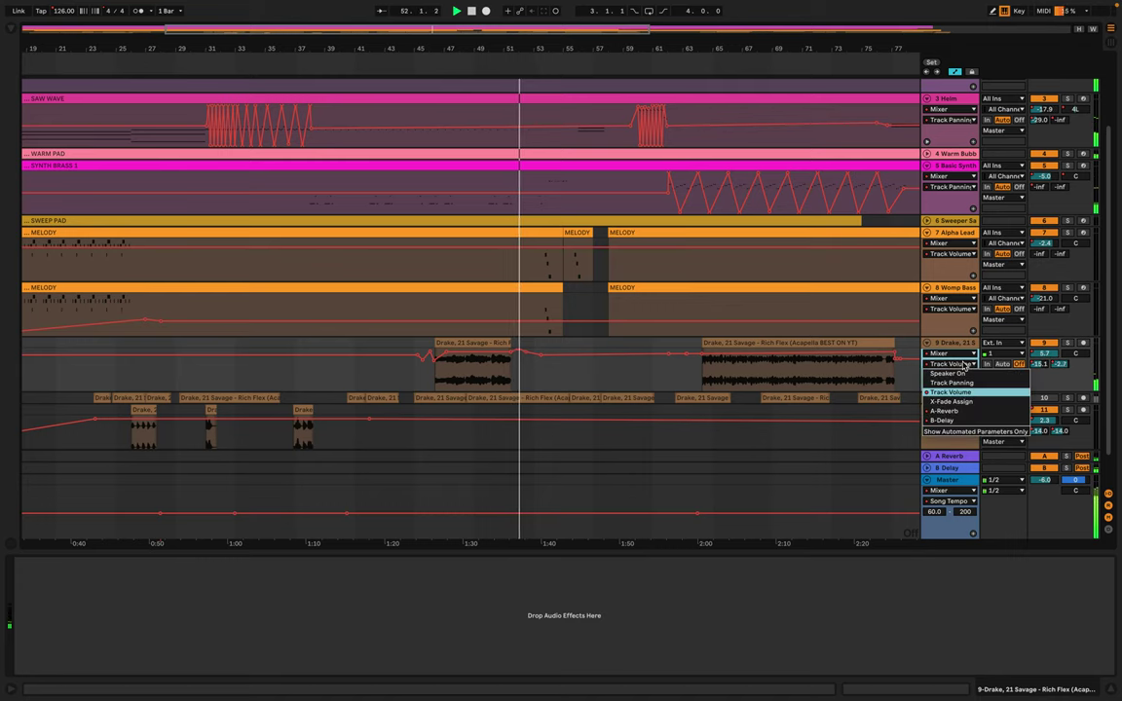
click(944, 419)
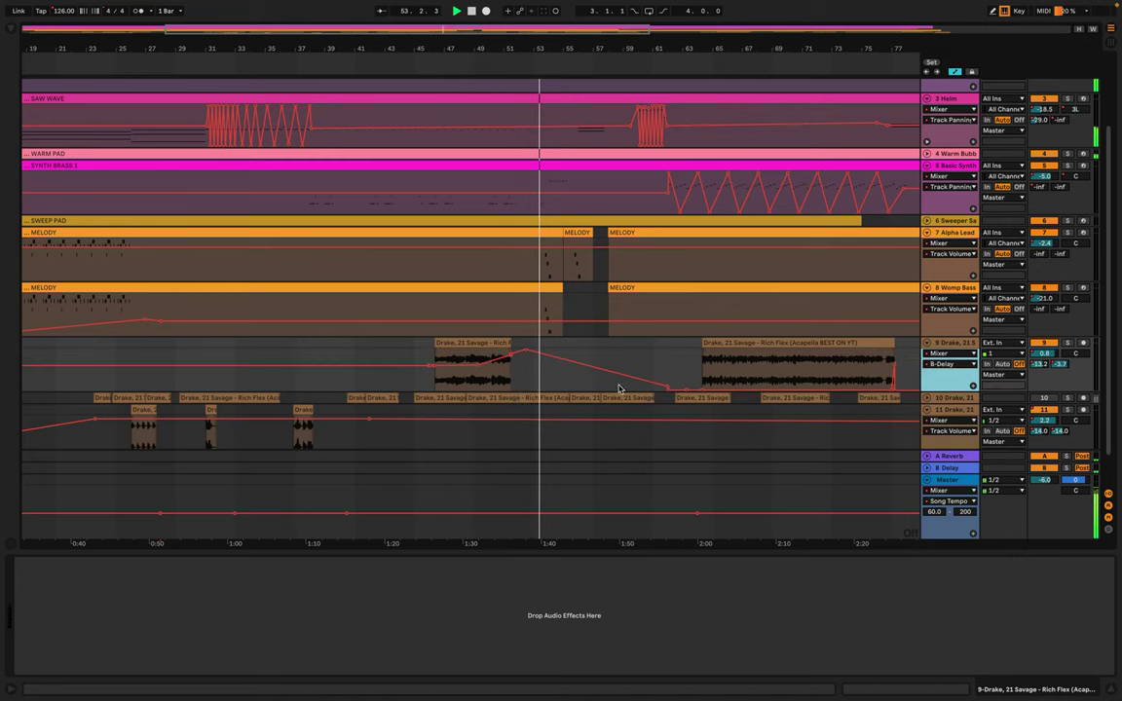
Examine the panning automation of the saw wave around bars 60 to 62 and of the synth brass from bar 62 to 77
scroll(664, 394, up, 2)
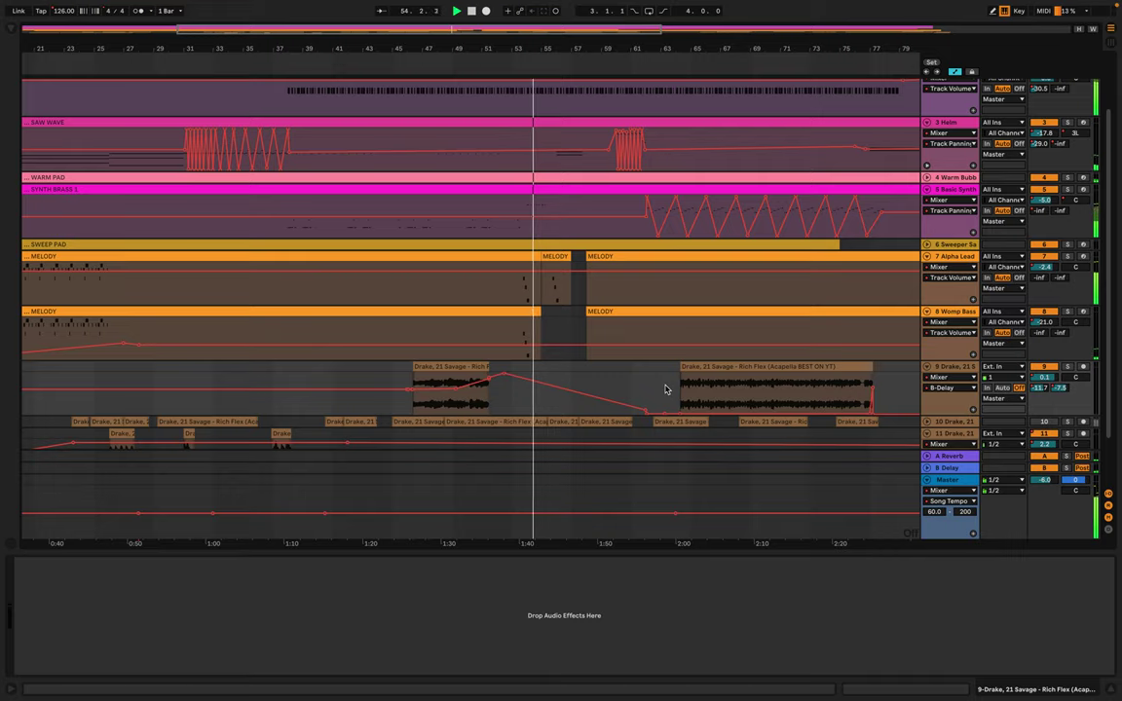
scroll(665, 389, up, 4)
scroll(665, 389, up, 3)
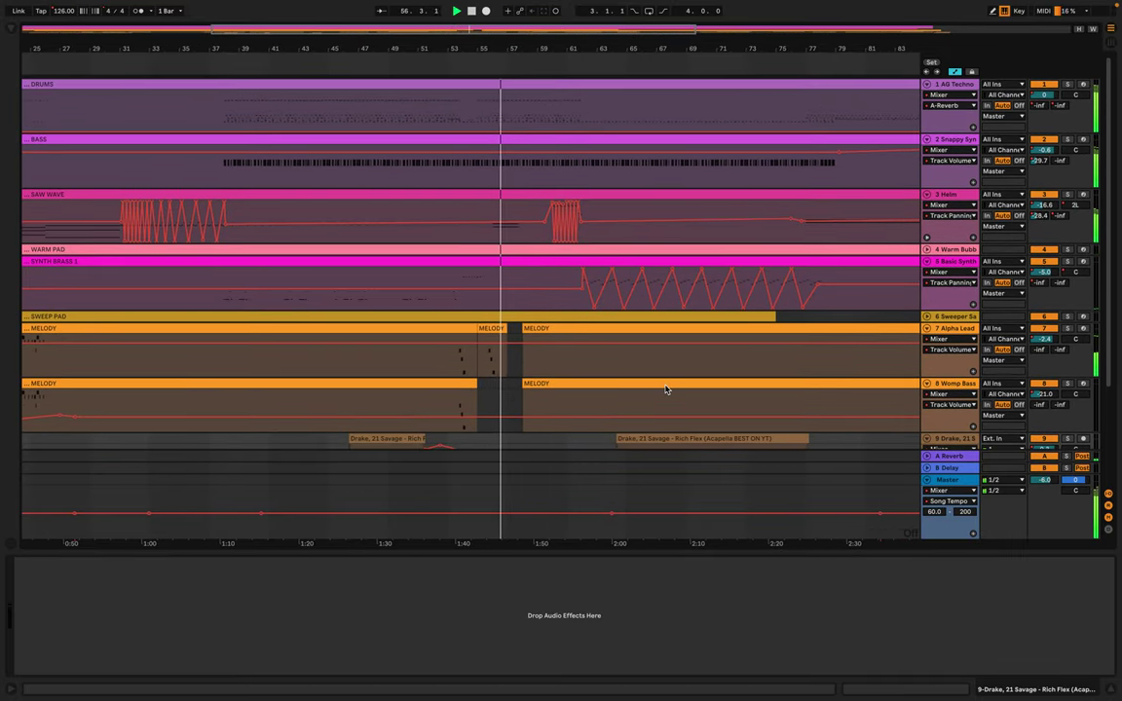
scroll(665, 389, right, 4)
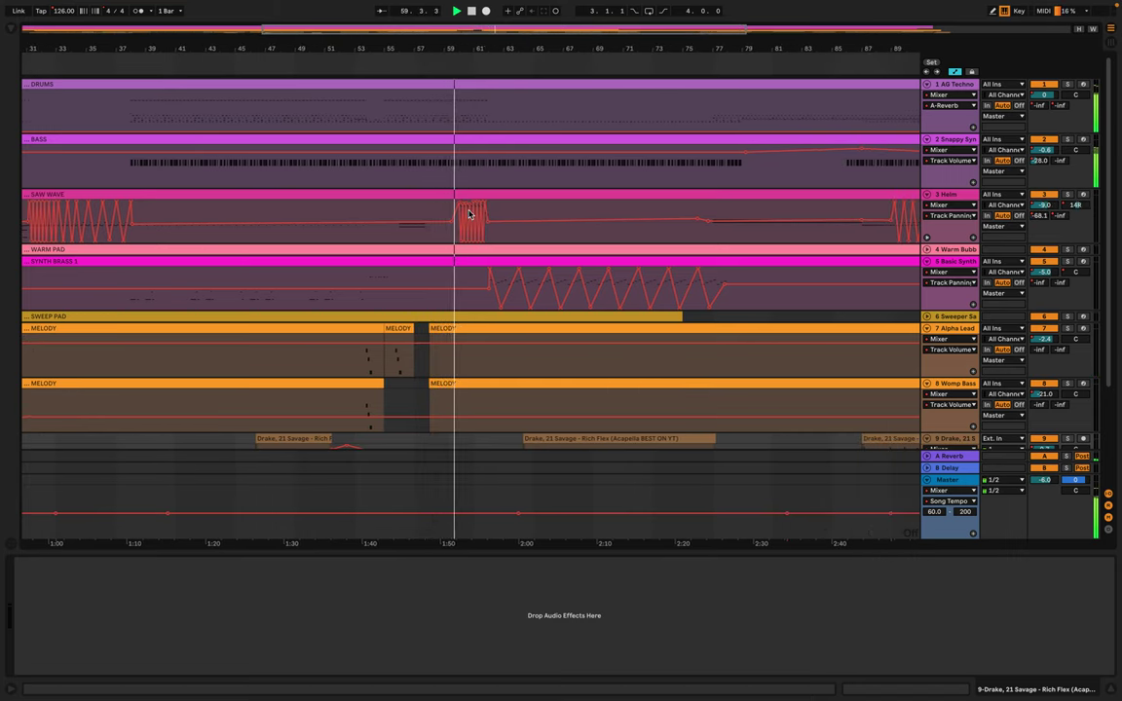
scroll(468, 212, up, 10)
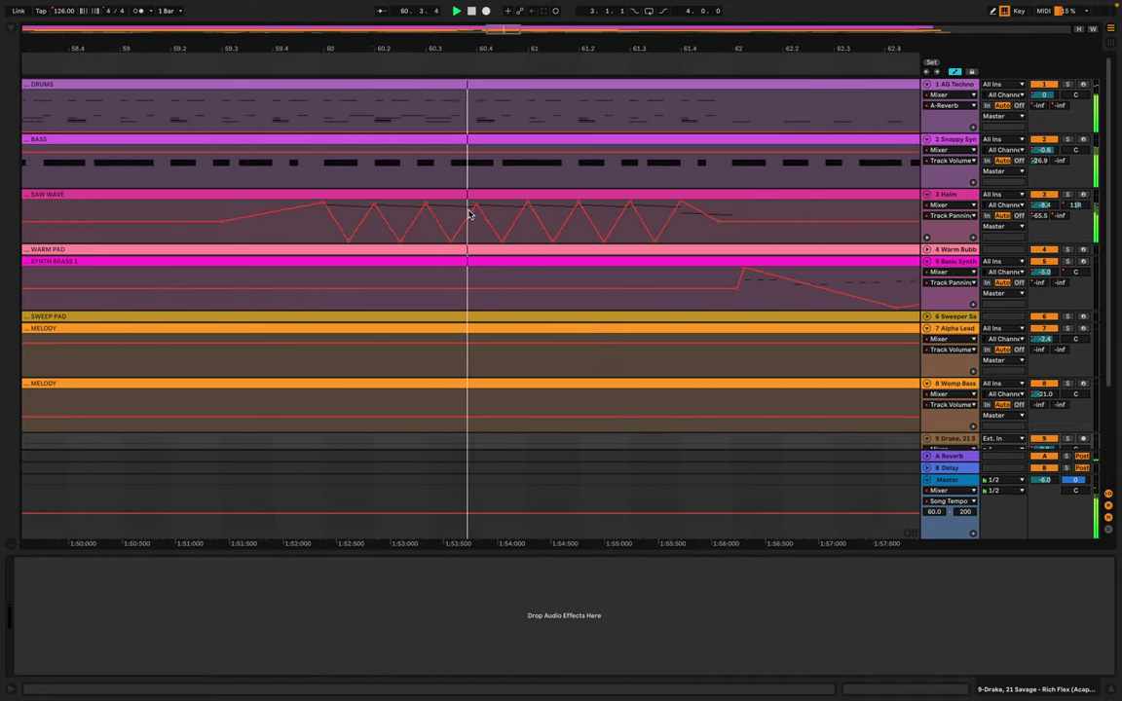
scroll(469, 212, down, 5)
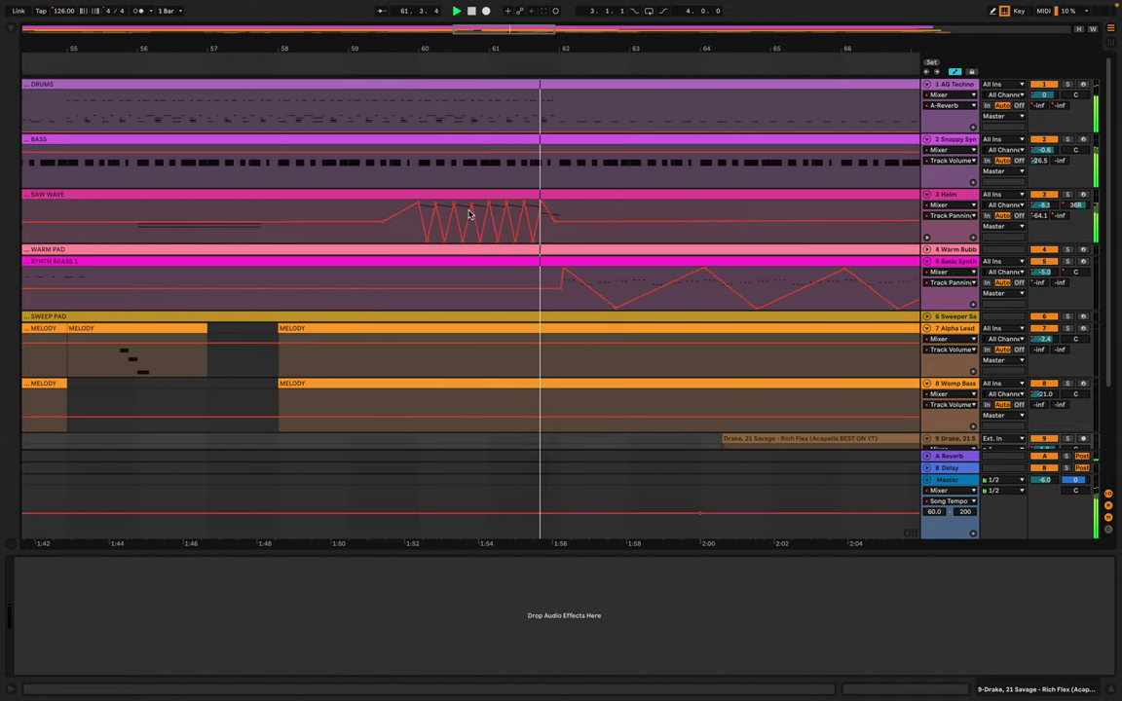
scroll(631, 260, down, 5)
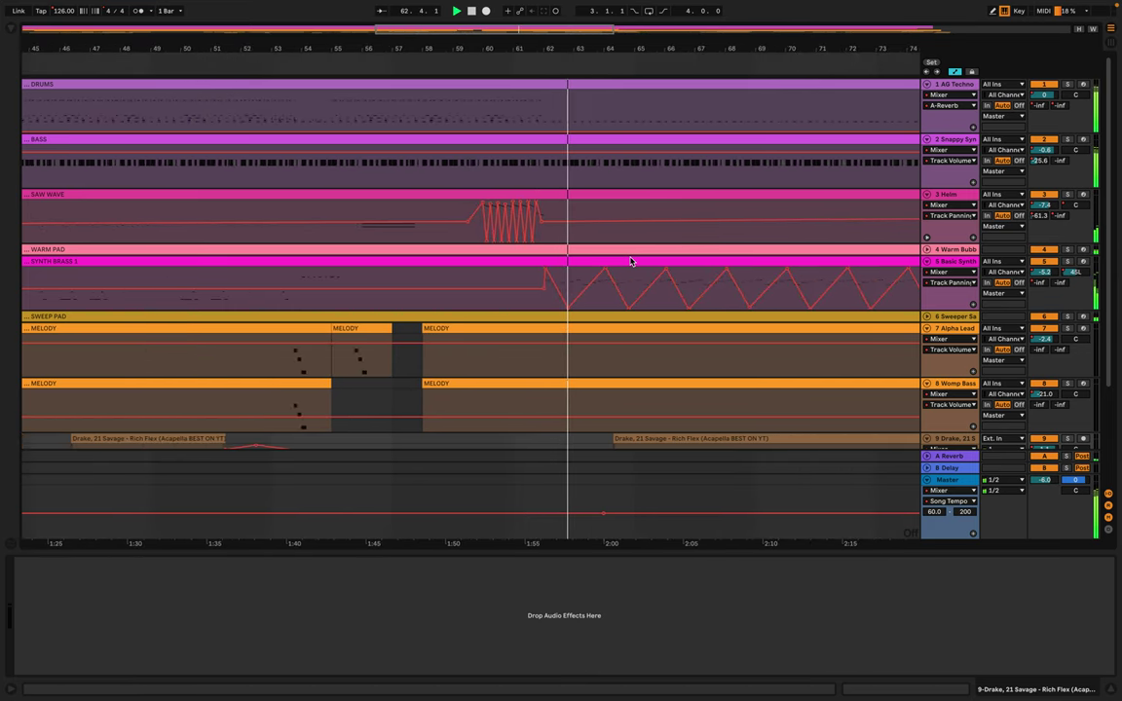
scroll(631, 260, right, 6)
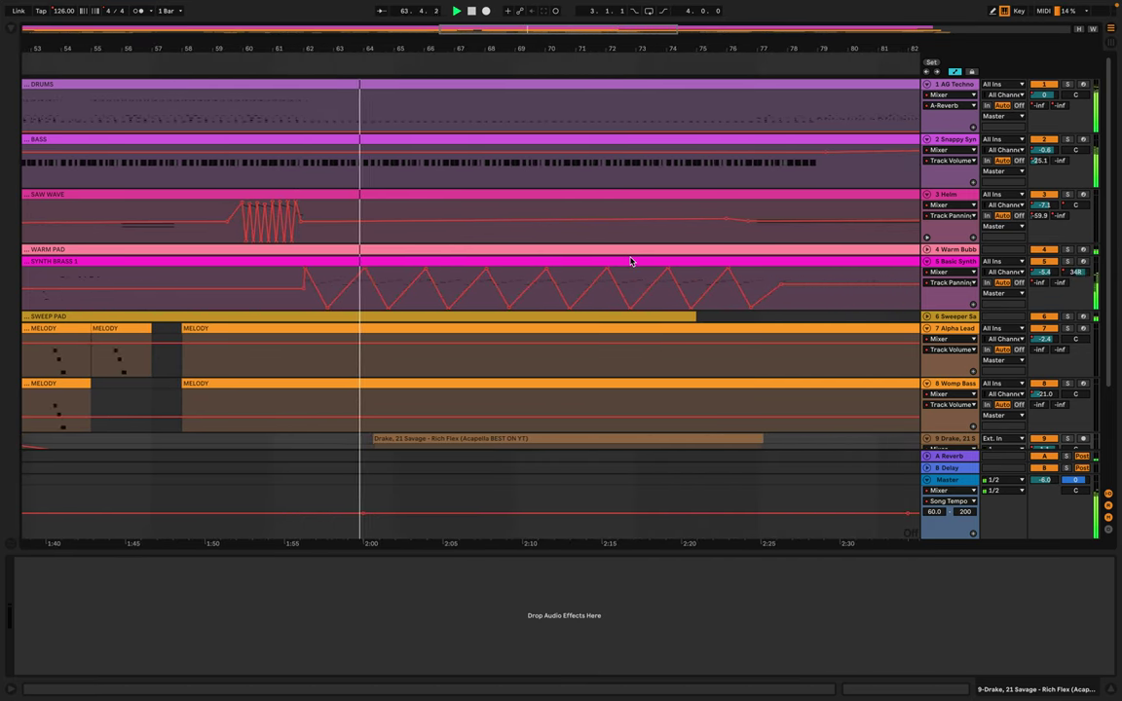
scroll(339, 300, up, 4)
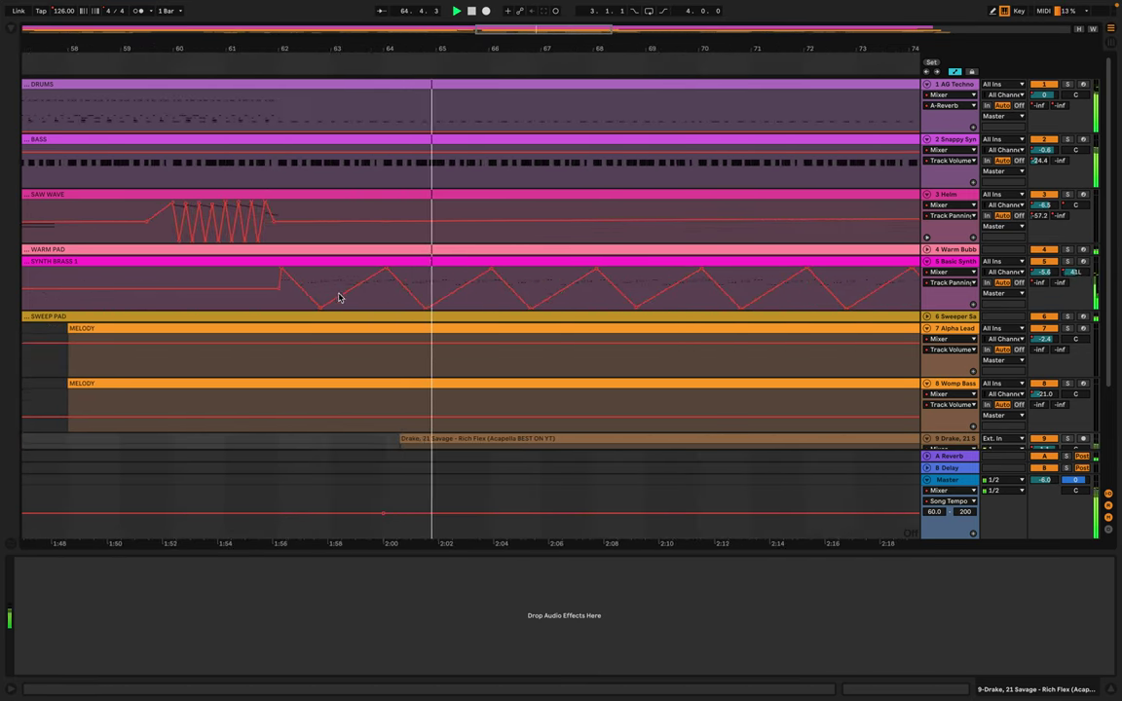
scroll(335, 293, down, 5)
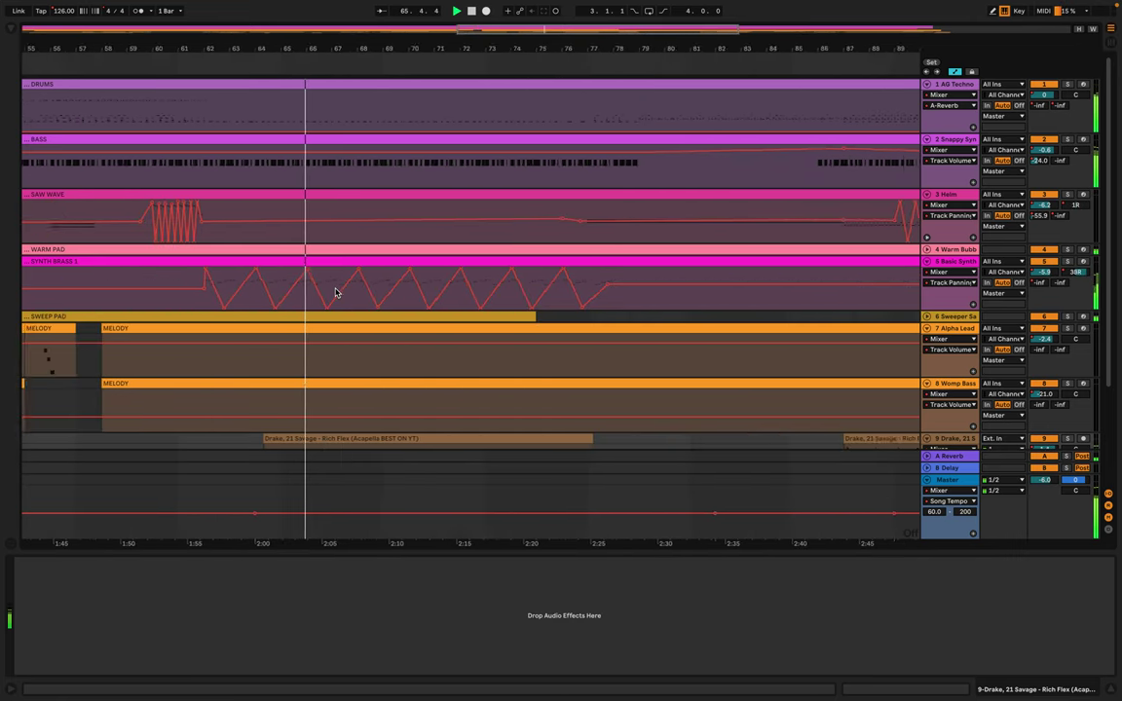
scroll(335, 294, down, 1)
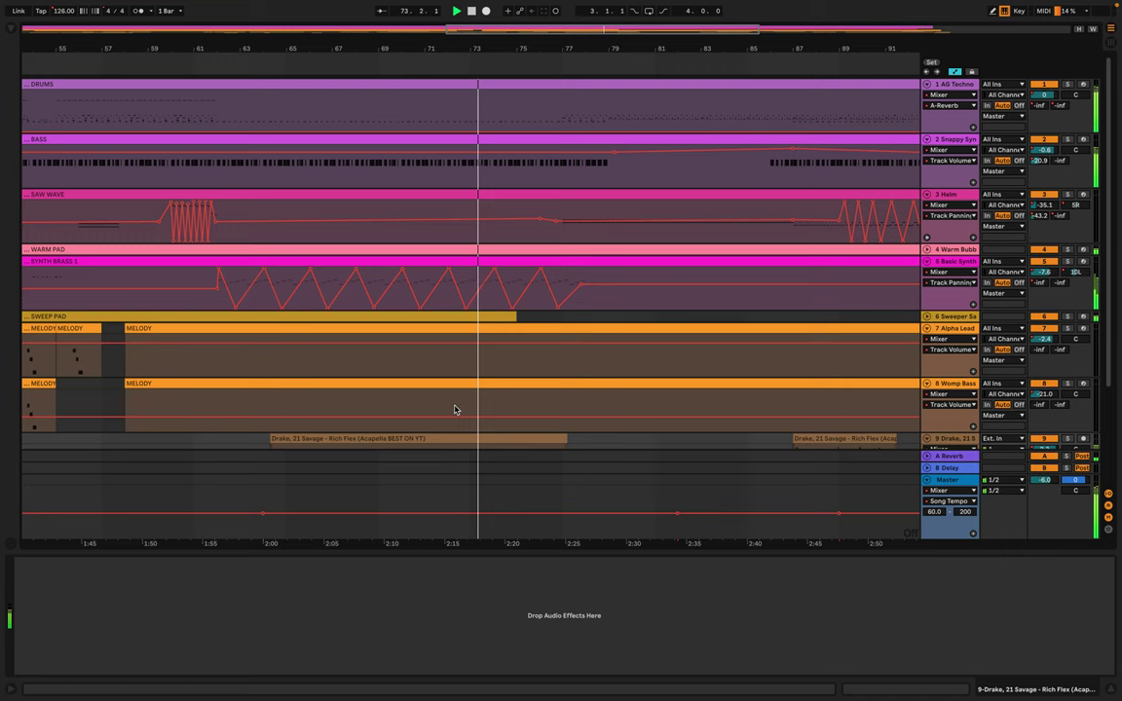
Examine the B-Delay automation around track 9's long Rich Flex acapella clip, along with the bass, saw wave and synth brass curves past bar 77
scroll(465, 373, down, 3)
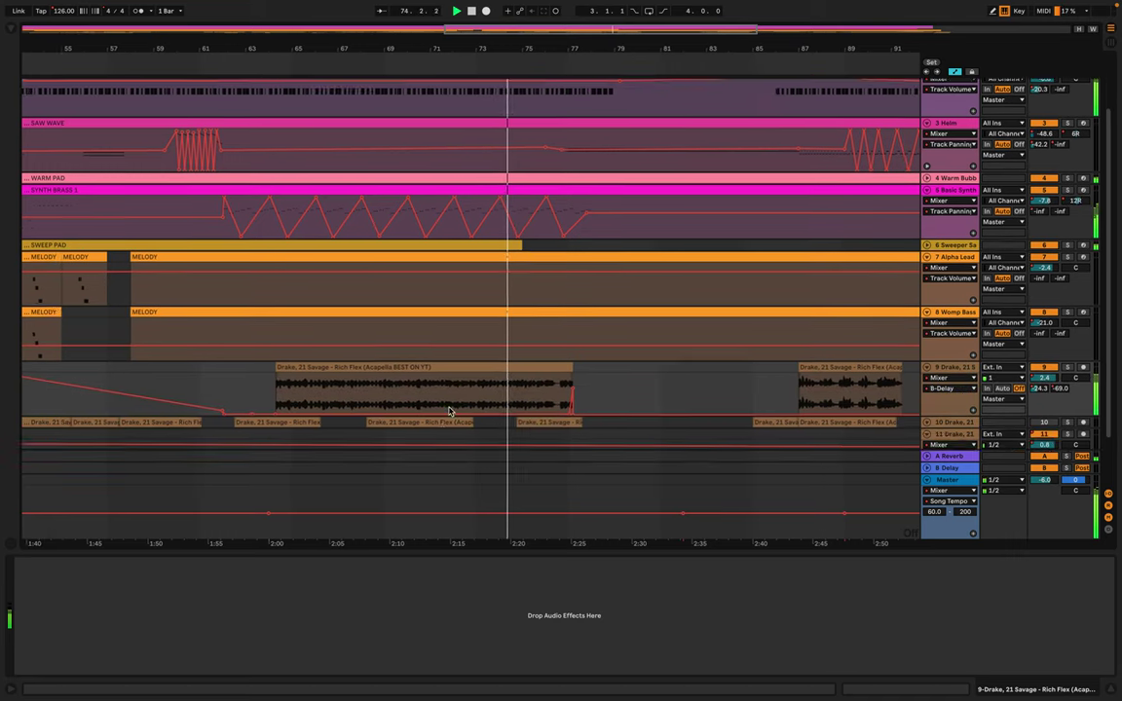
scroll(410, 368, down, 5)
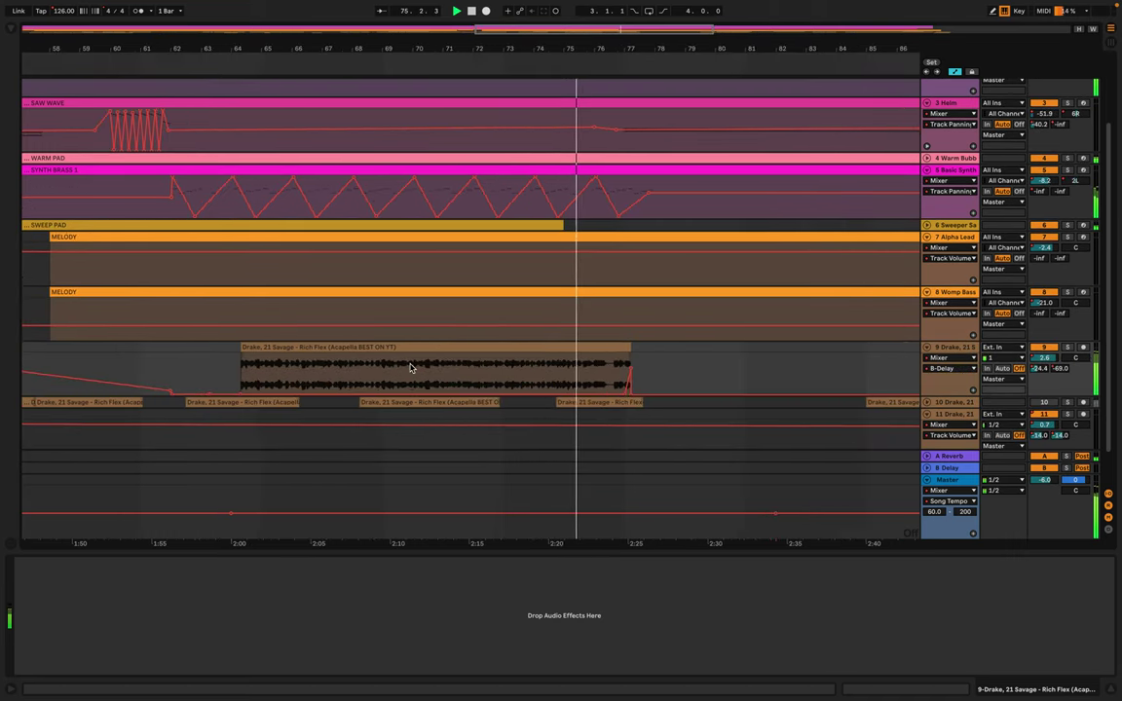
scroll(447, 310, up, 3)
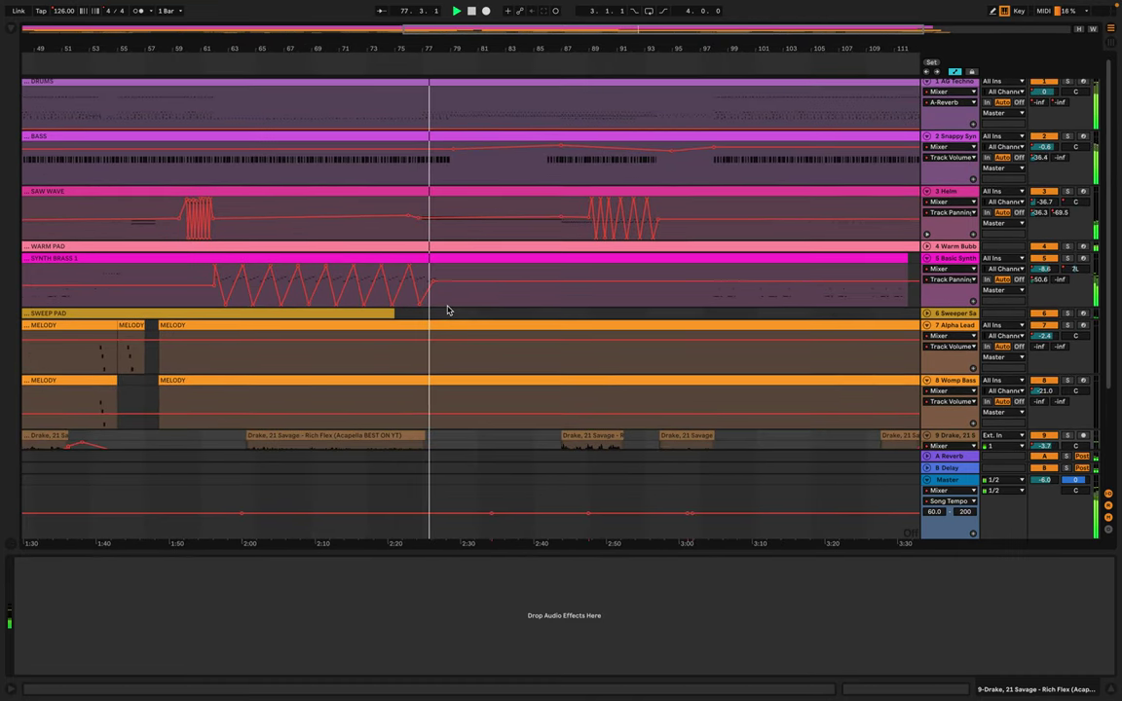
scroll(447, 310, up, 1)
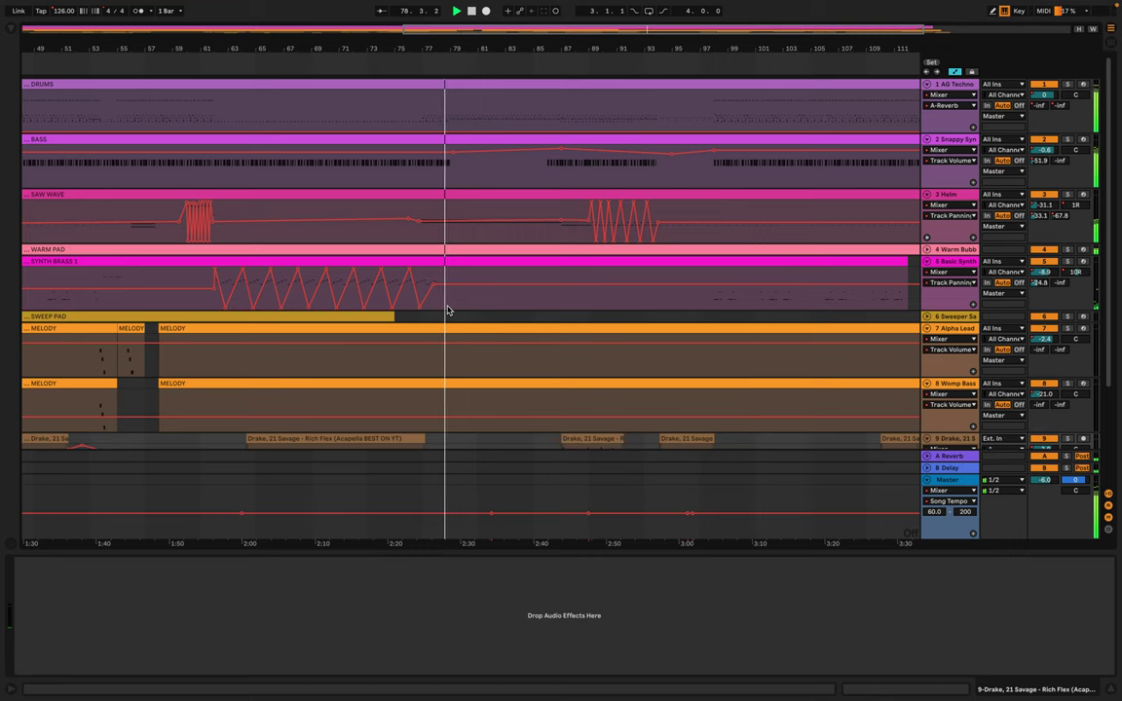
scroll(447, 310, right, 2)
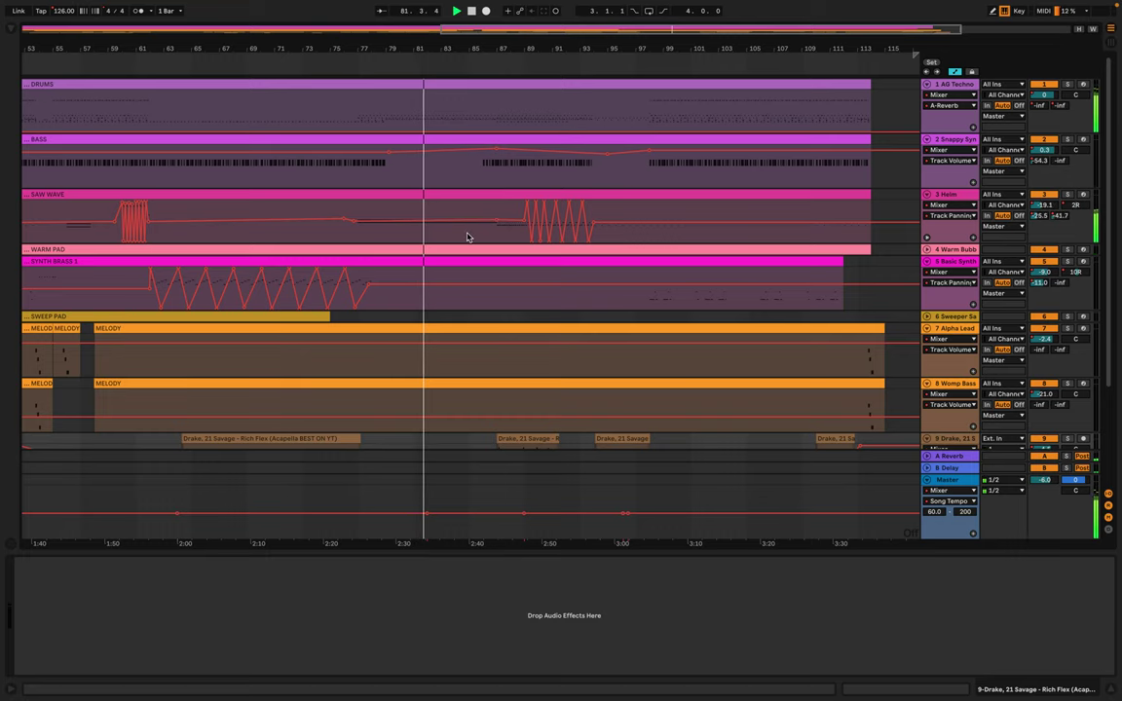
scroll(467, 236, right, 1)
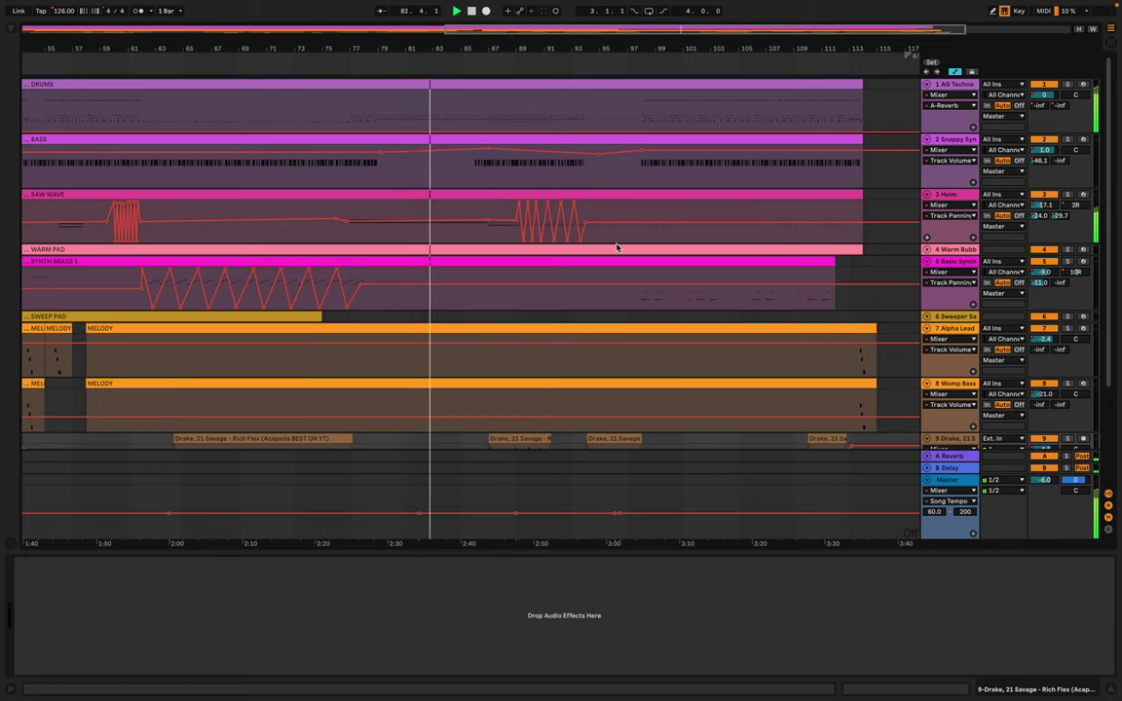
Display the Track Volume automation on the Helm track and follow the saw wave's curve to the end of its clip
click(944, 217)
click(954, 252)
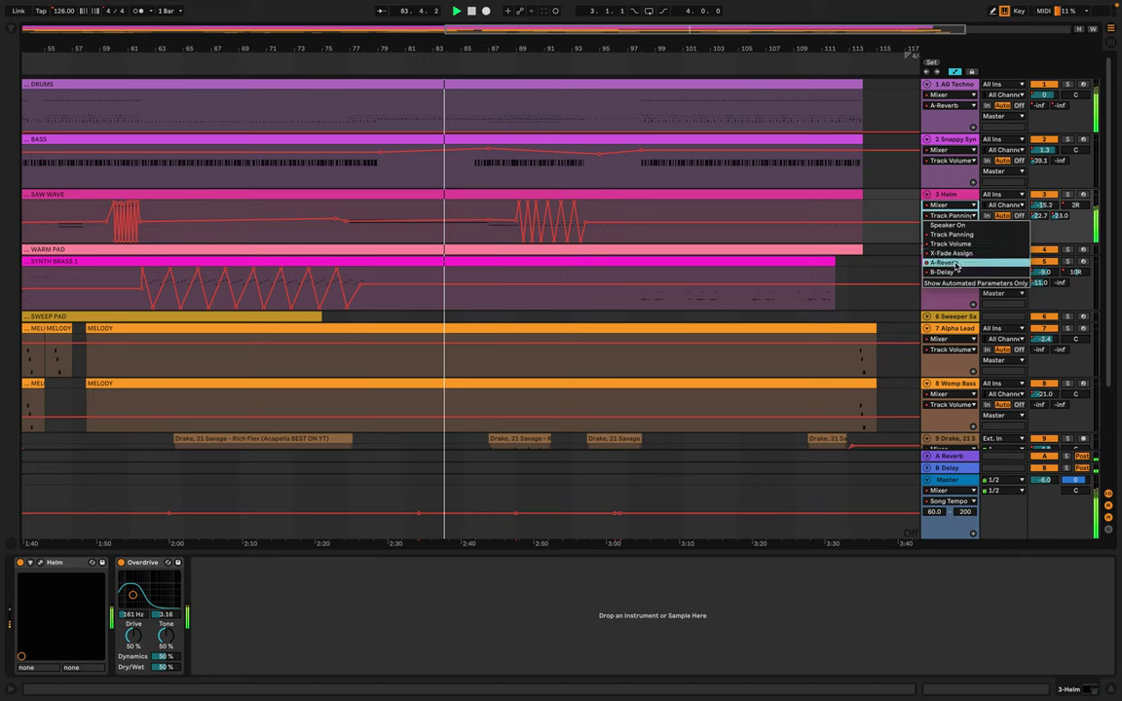
click(943, 216)
click(952, 243)
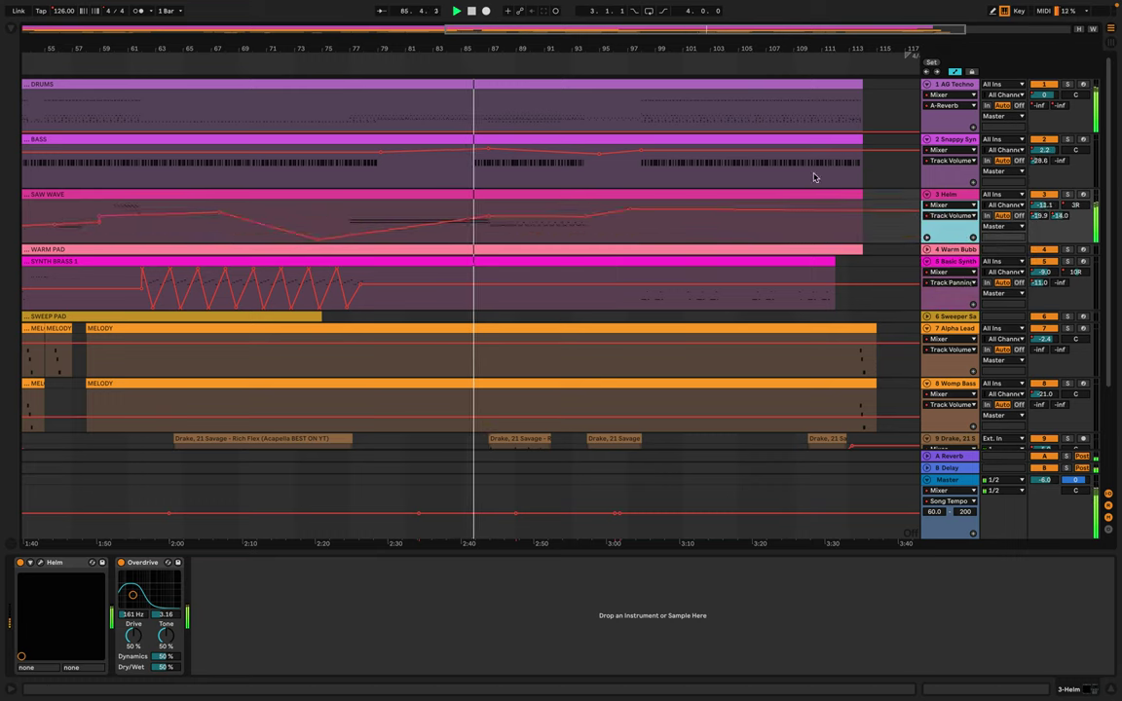
scroll(609, 323, right, 3)
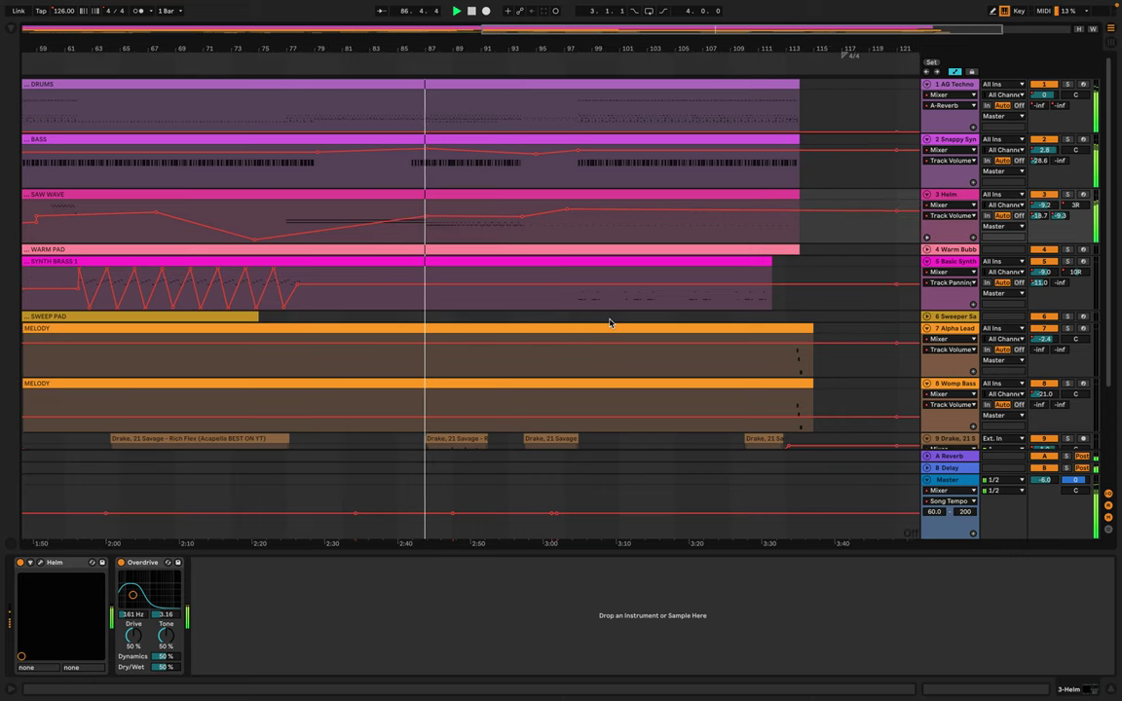
scroll(610, 322, right, 3)
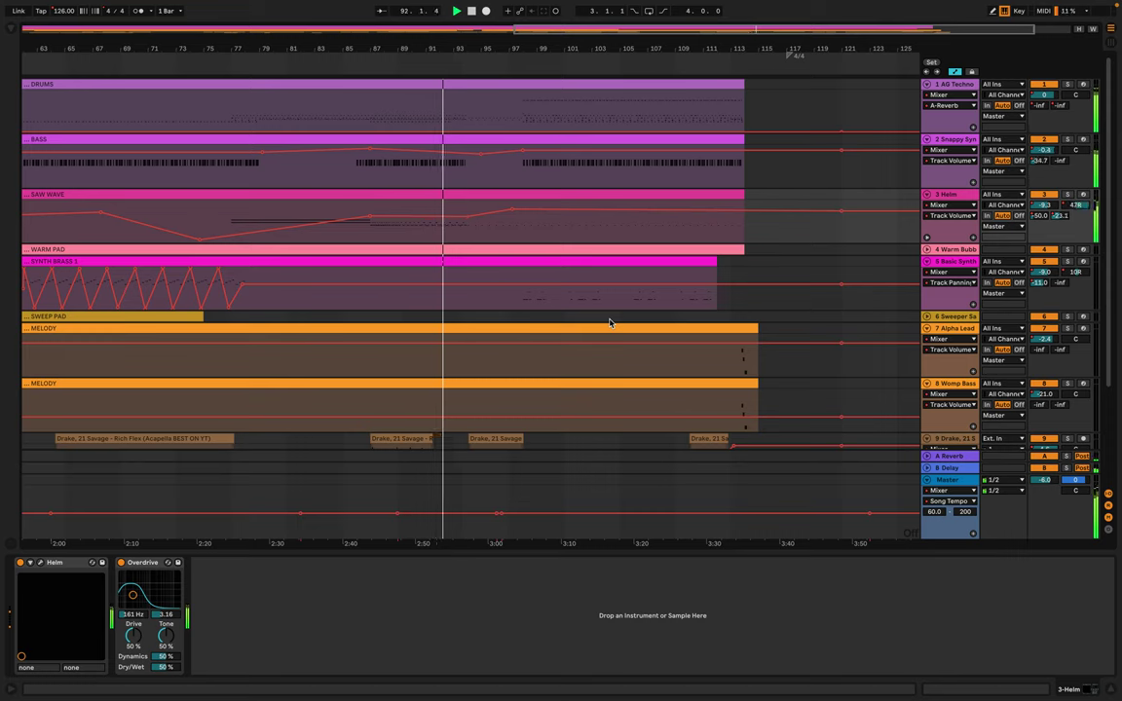
Display the Track Panning automation on the Helm track and inspect the arrangement from bar 87 to its end during playback
click(969, 222)
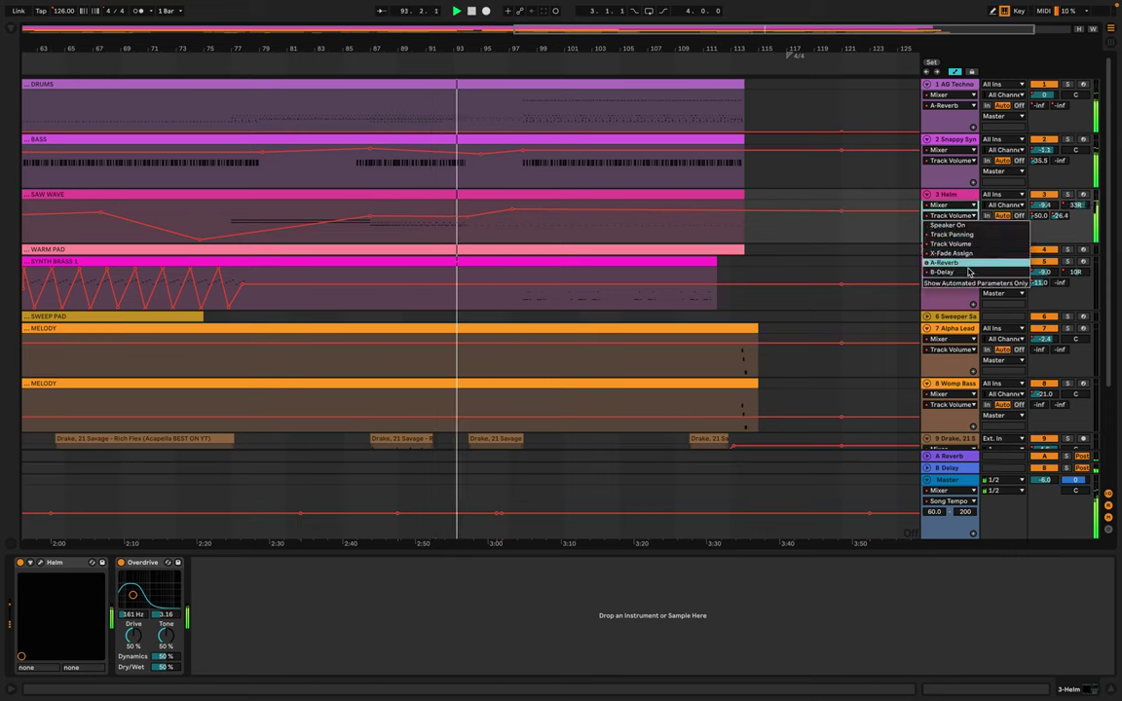
click(964, 237)
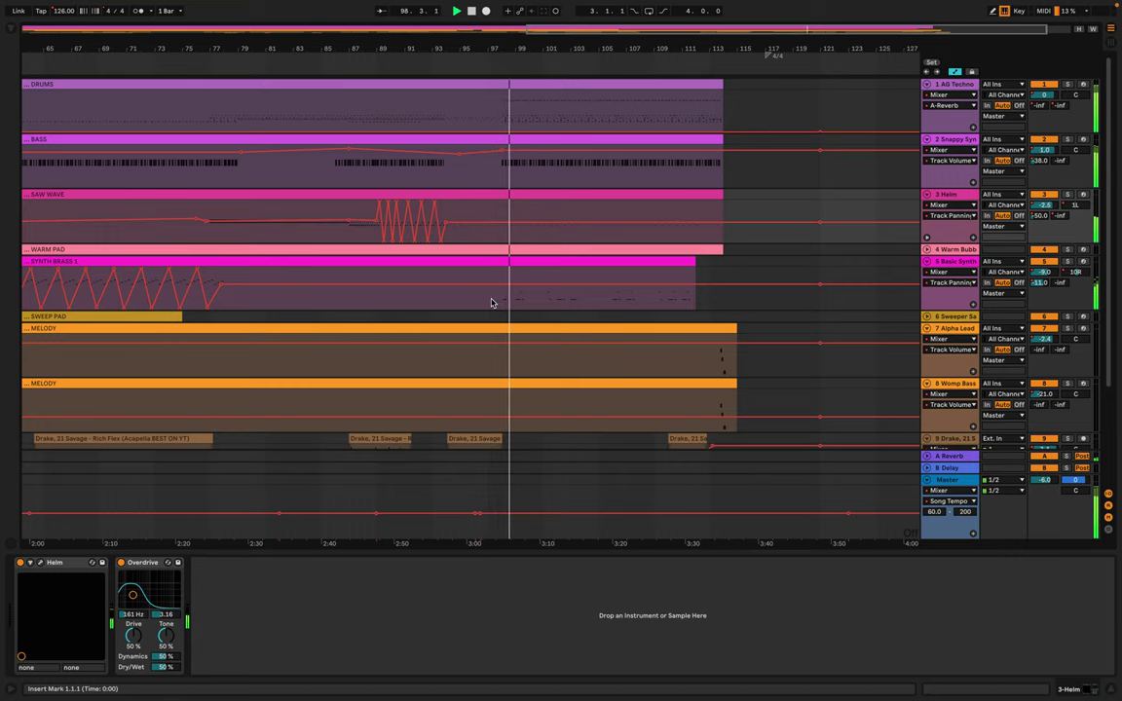
scroll(492, 303, up, 5)
scroll(492, 303, right, 3)
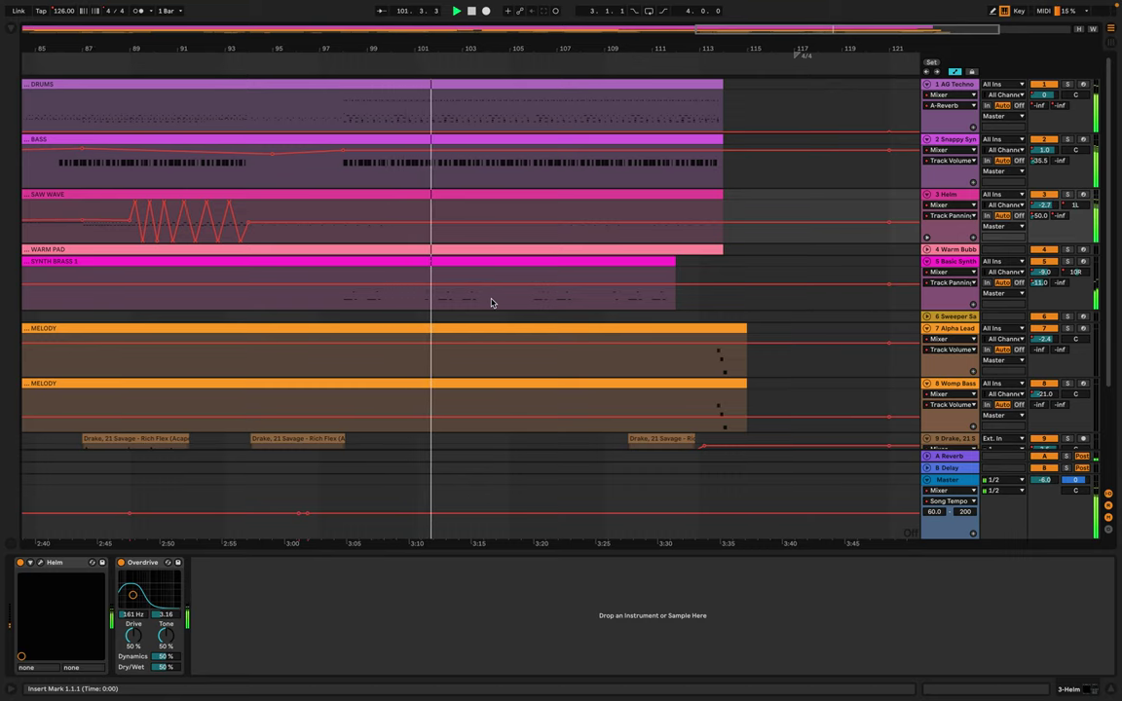
scroll(492, 303, right, 3)
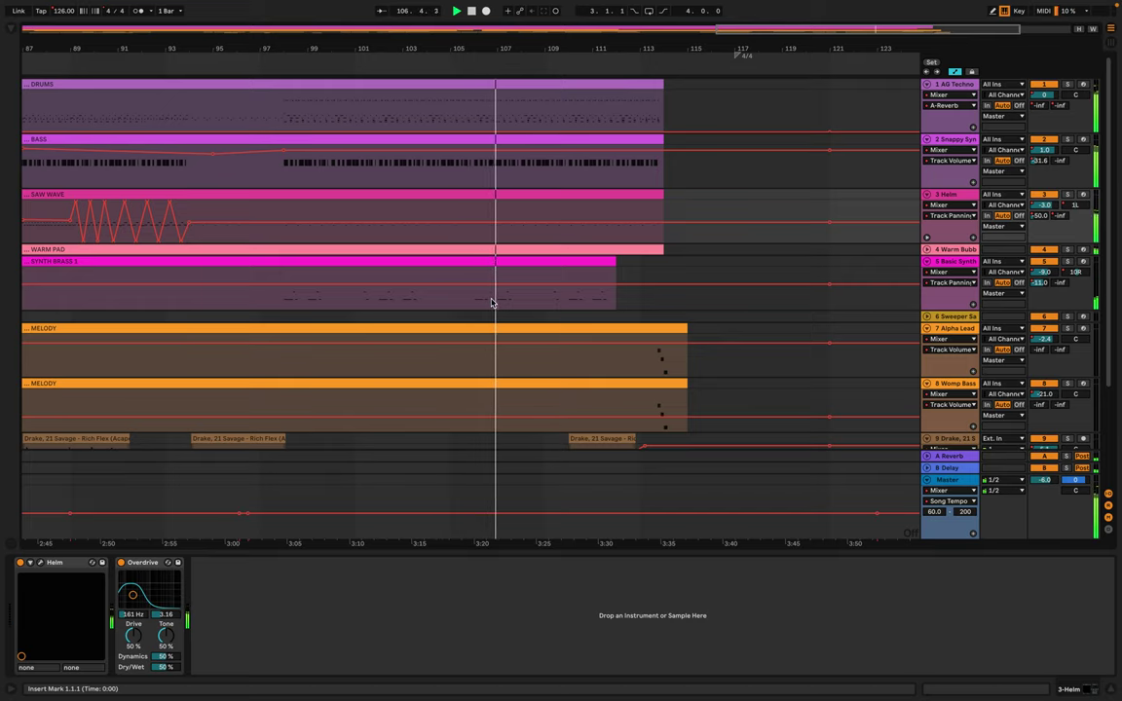
scroll(492, 303, right, 5)
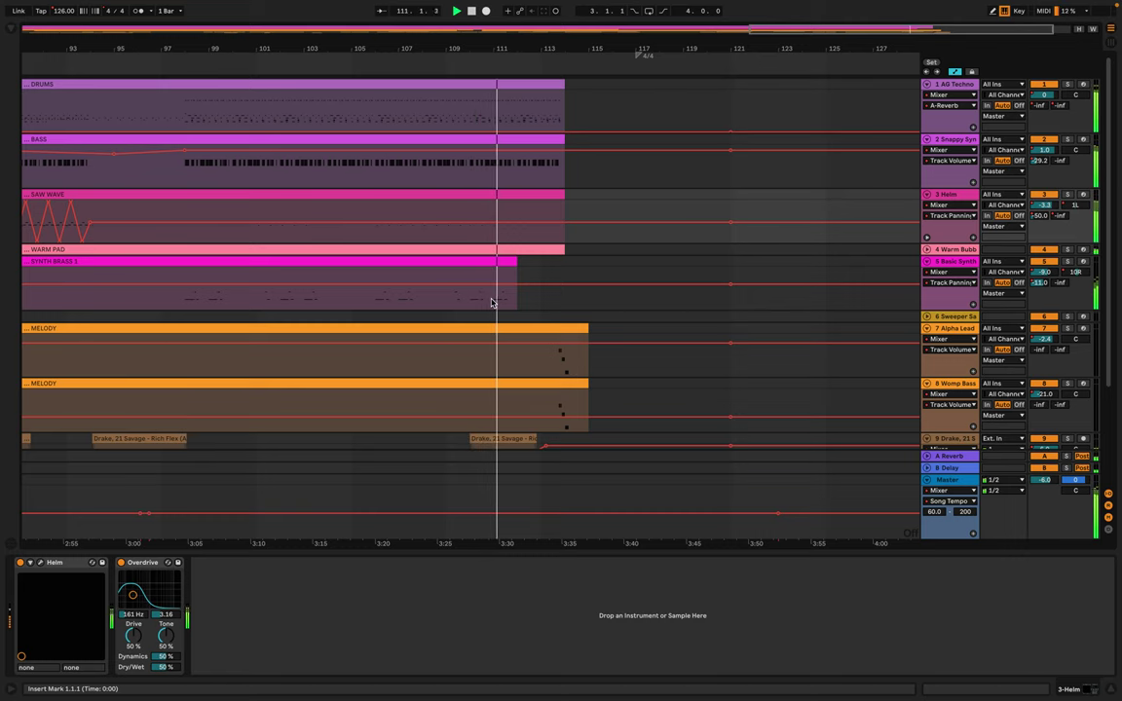
Inspect the delay automation on track 9 and the volume automation on track 11 around the closing acapella clips at bars 109 to 115
scroll(492, 303, down, 3)
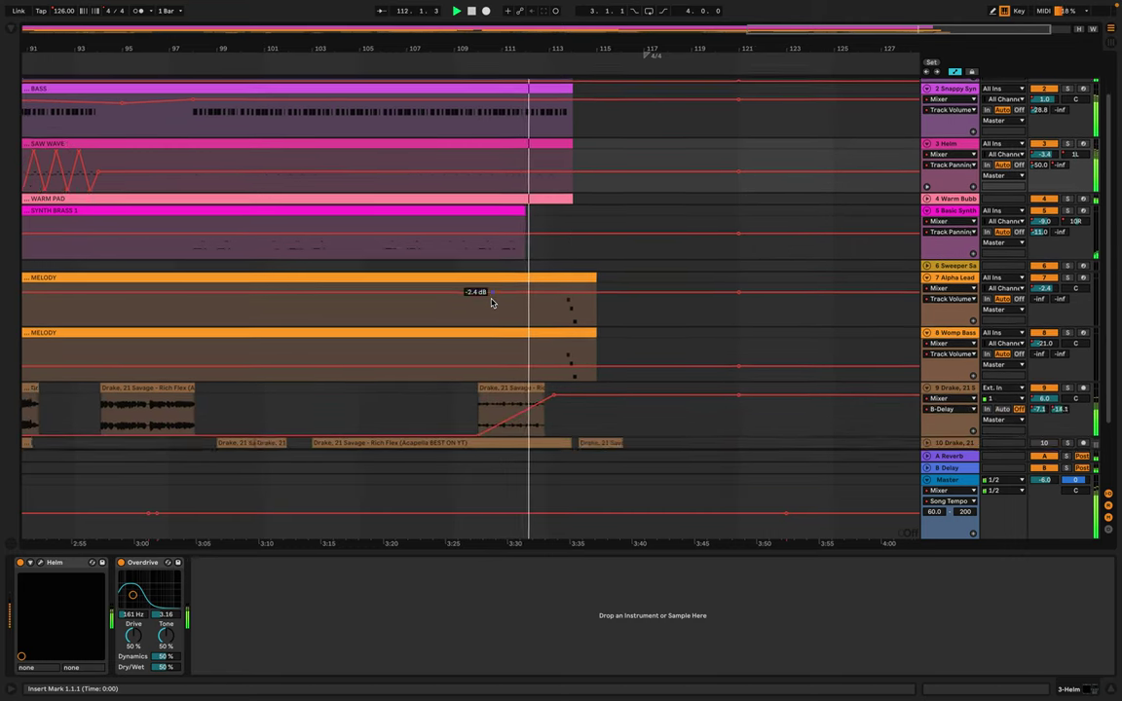
scroll(492, 303, down, 2)
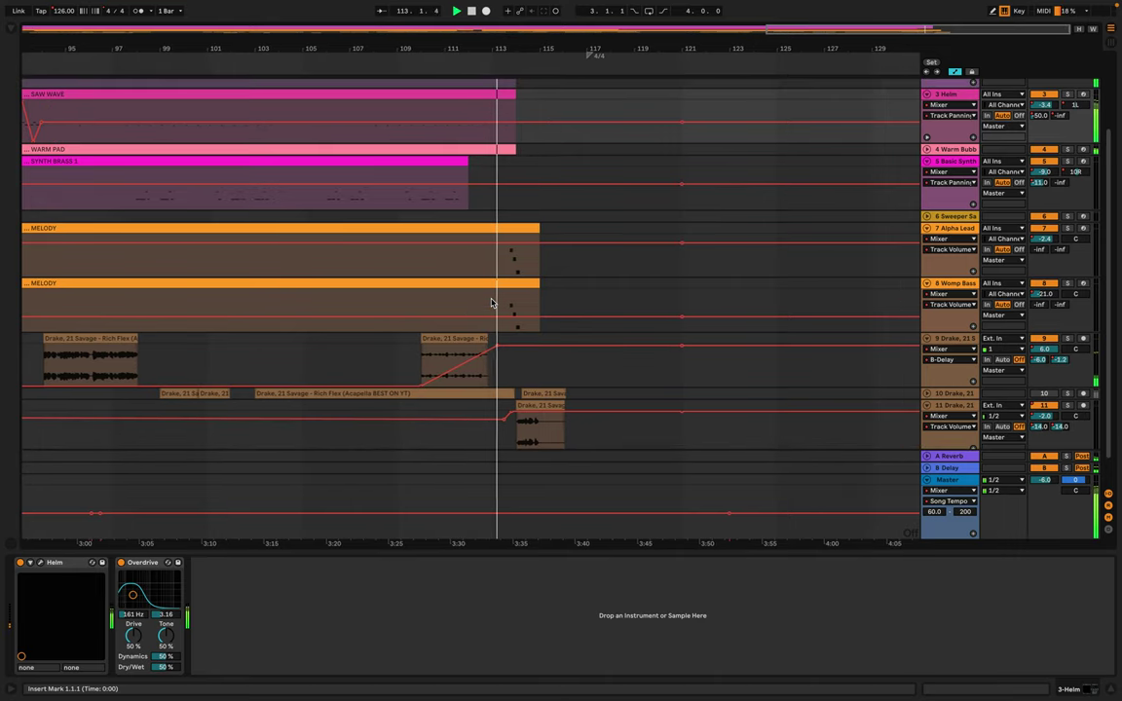
scroll(489, 302, up, 4)
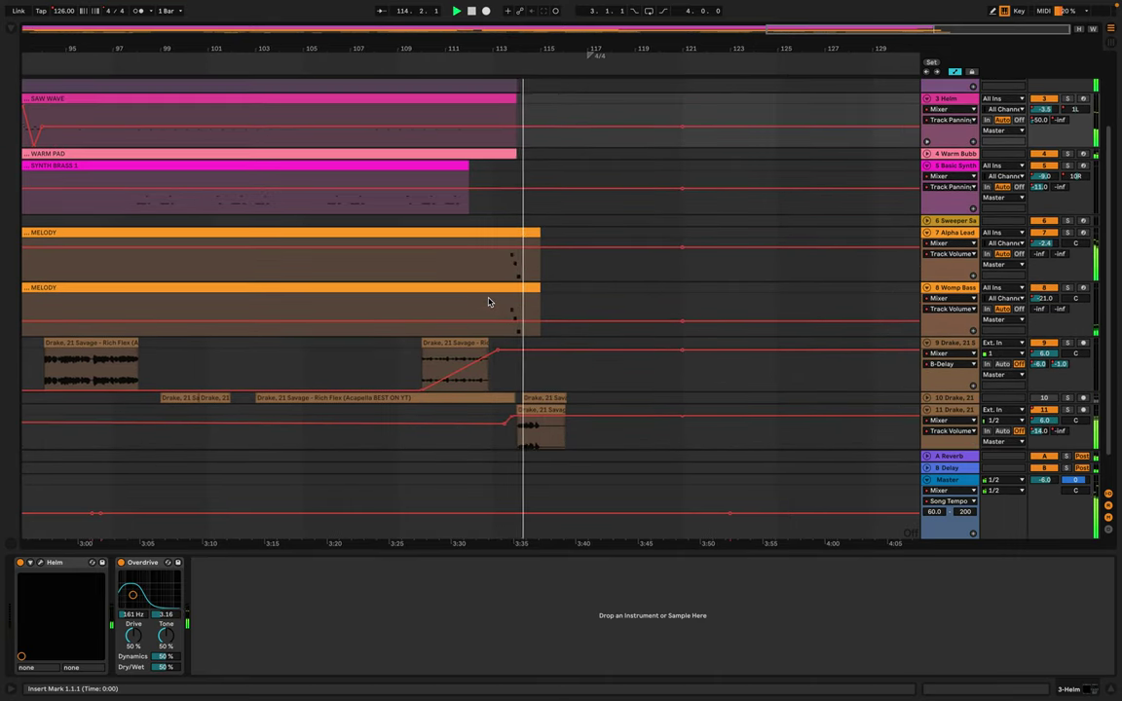
scroll(489, 302, up, 1)
Display the Helm track's Track Volume automation over the whole arrangement and examine its curve around bars 16 to 31
ctrl+scroll(489, 302, down, 6)
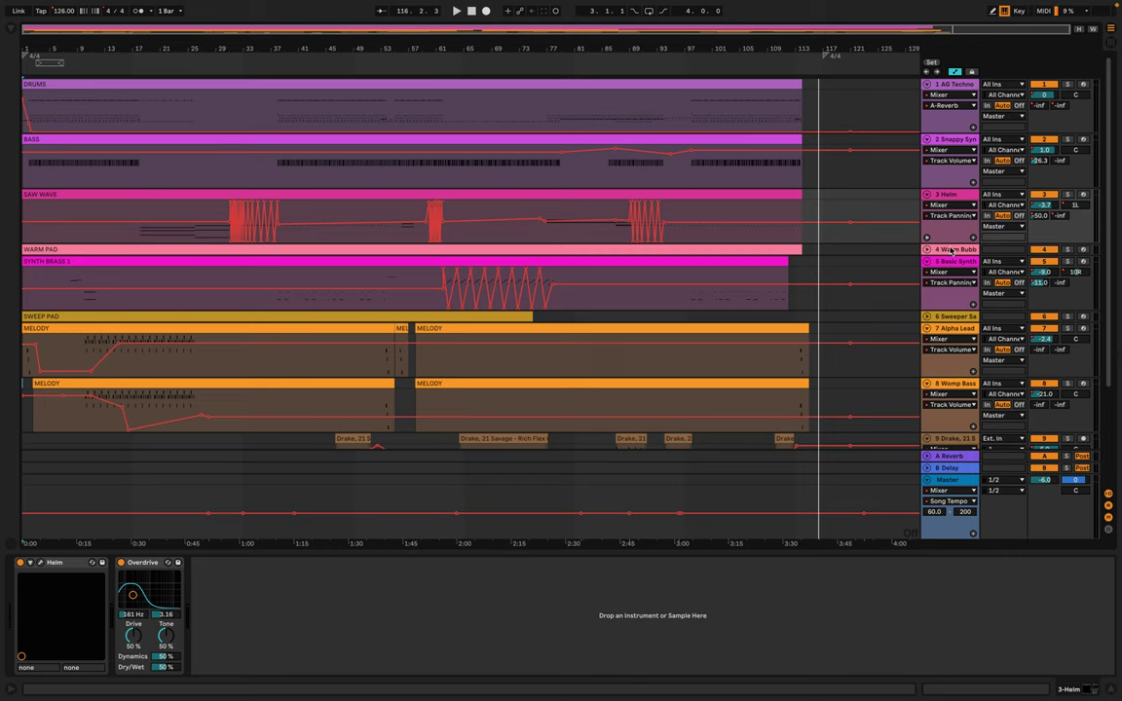
click(941, 215)
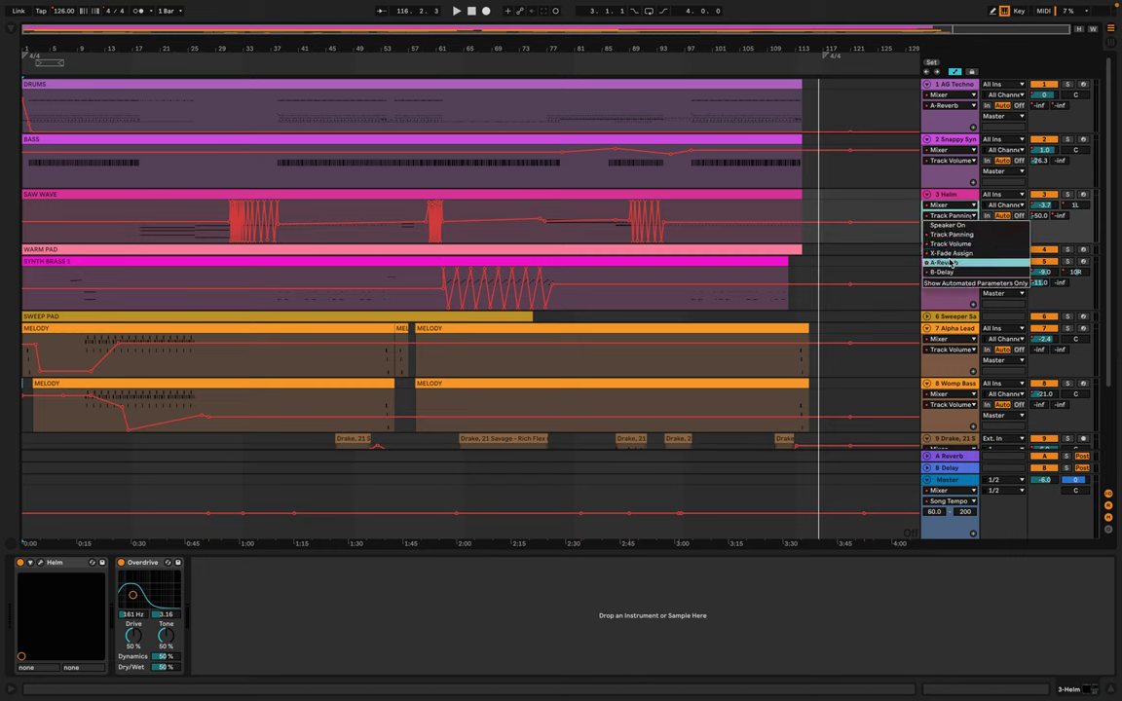
click(951, 245)
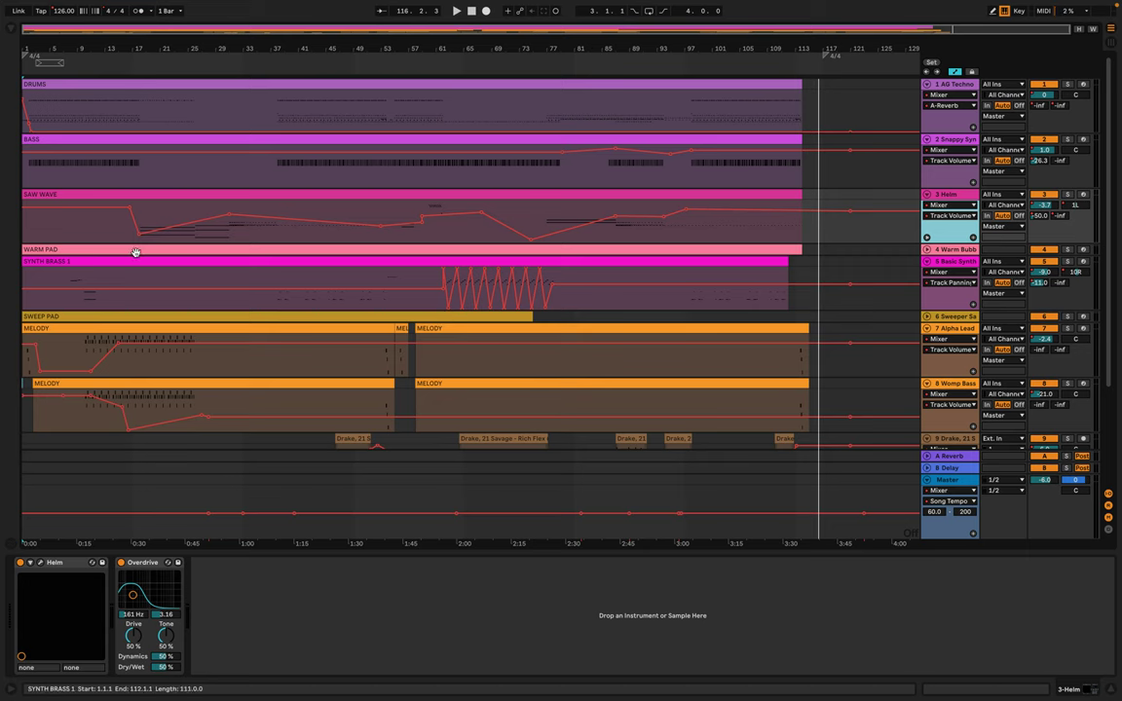
scroll(140, 205, up, 1)
scroll(146, 185, up, 5)
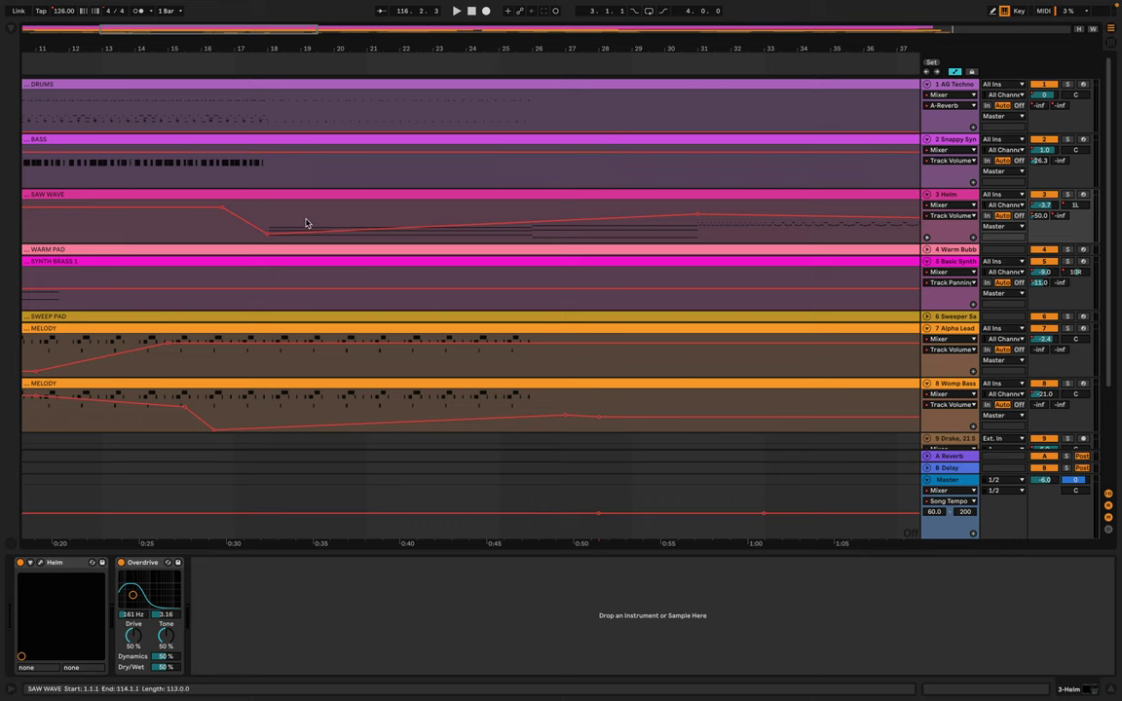
scroll(670, 208, left, 2)
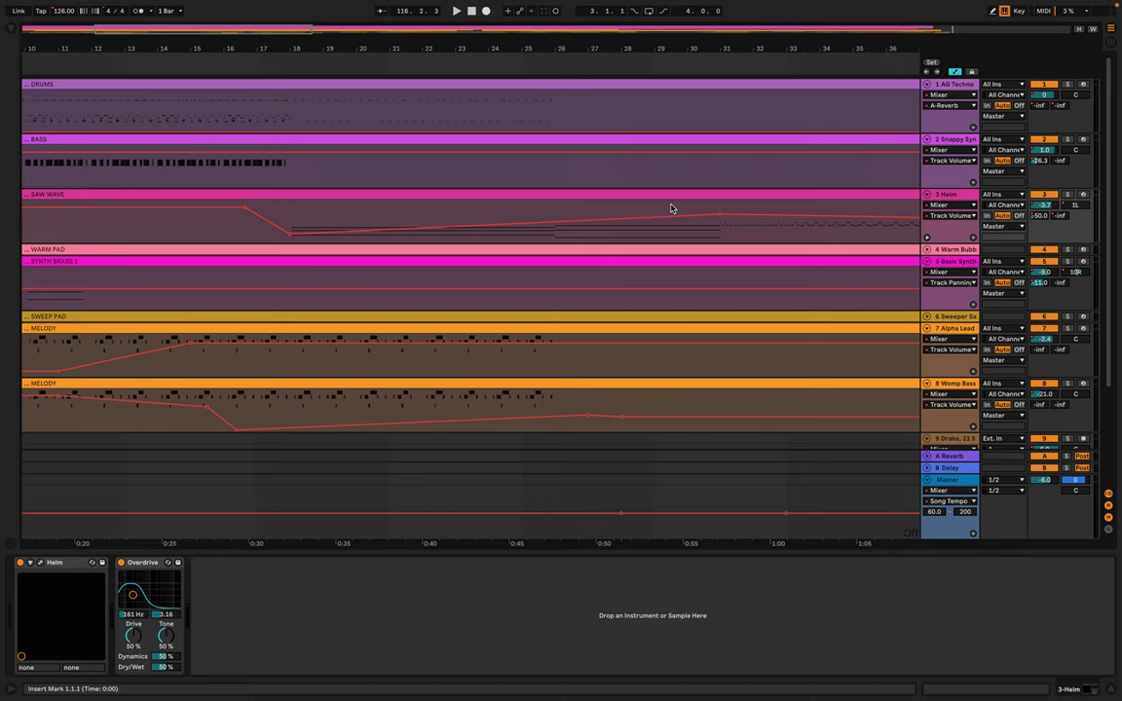
Display the B-Delay automation on the AG Techno drum track, followed by its Track Volume automation
click(967, 104)
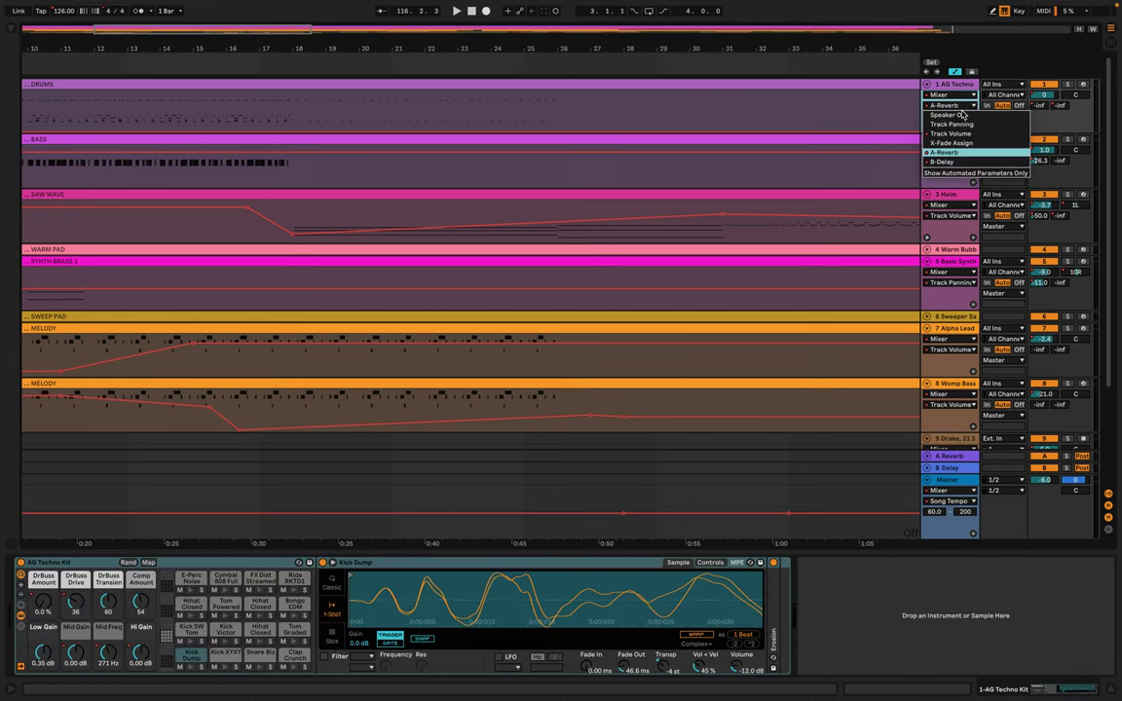
click(969, 163)
scroll(680, 185, down, 5)
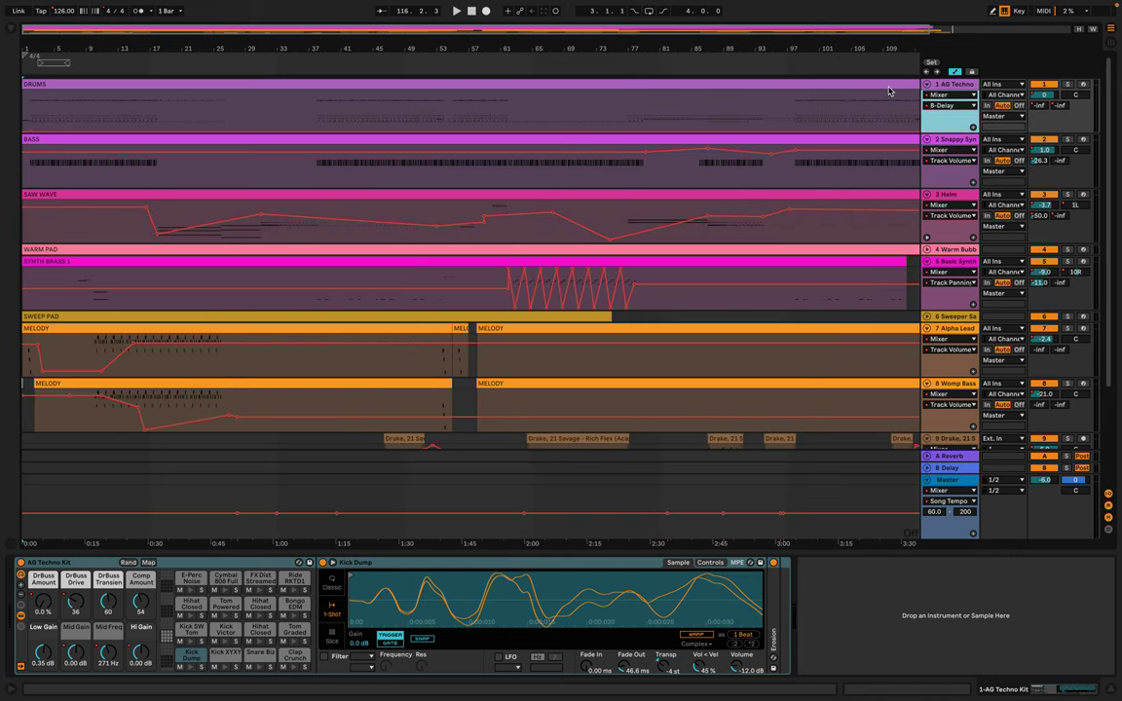
click(956, 108)
click(957, 139)
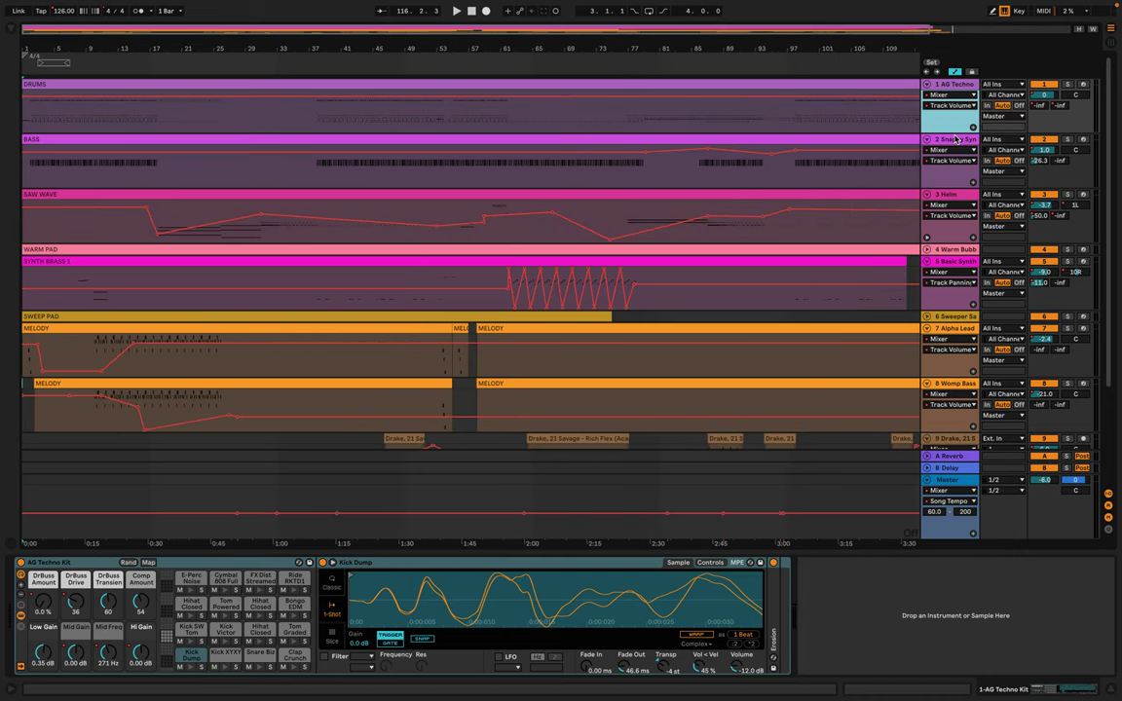
Look over the automation curves from the bass down to the Rich Flex acapella tracks across the arrangement
scroll(584, 125, down, 2)
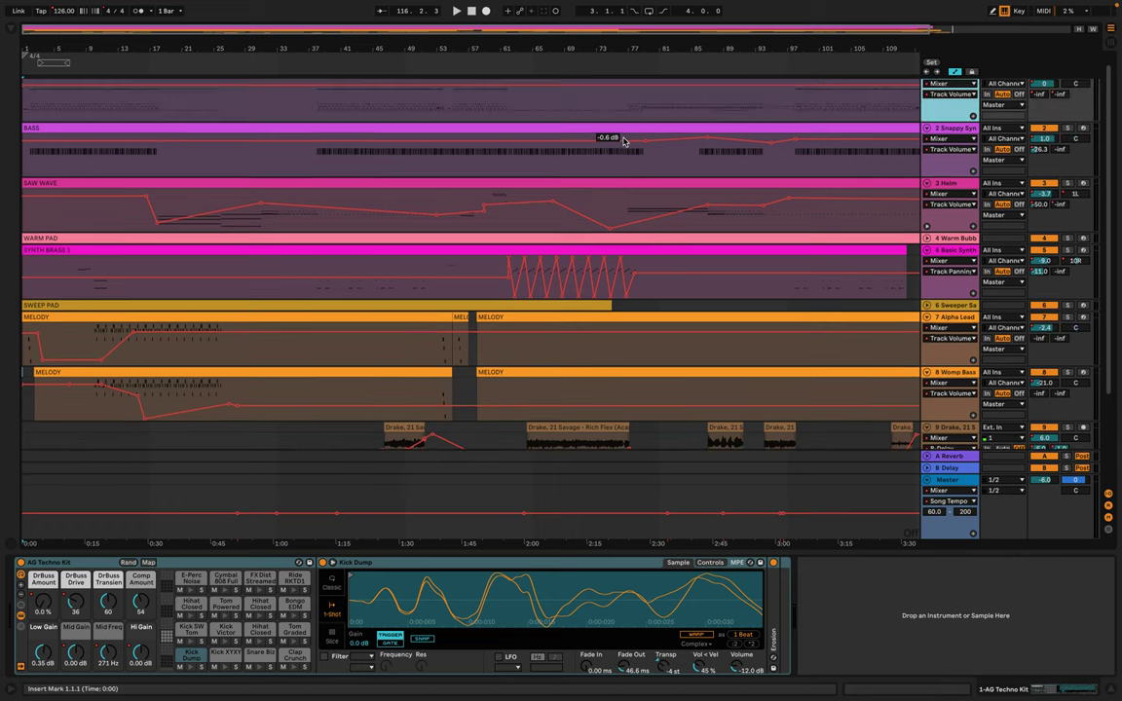
scroll(627, 140, down, 3)
scroll(569, 282, down, 1)
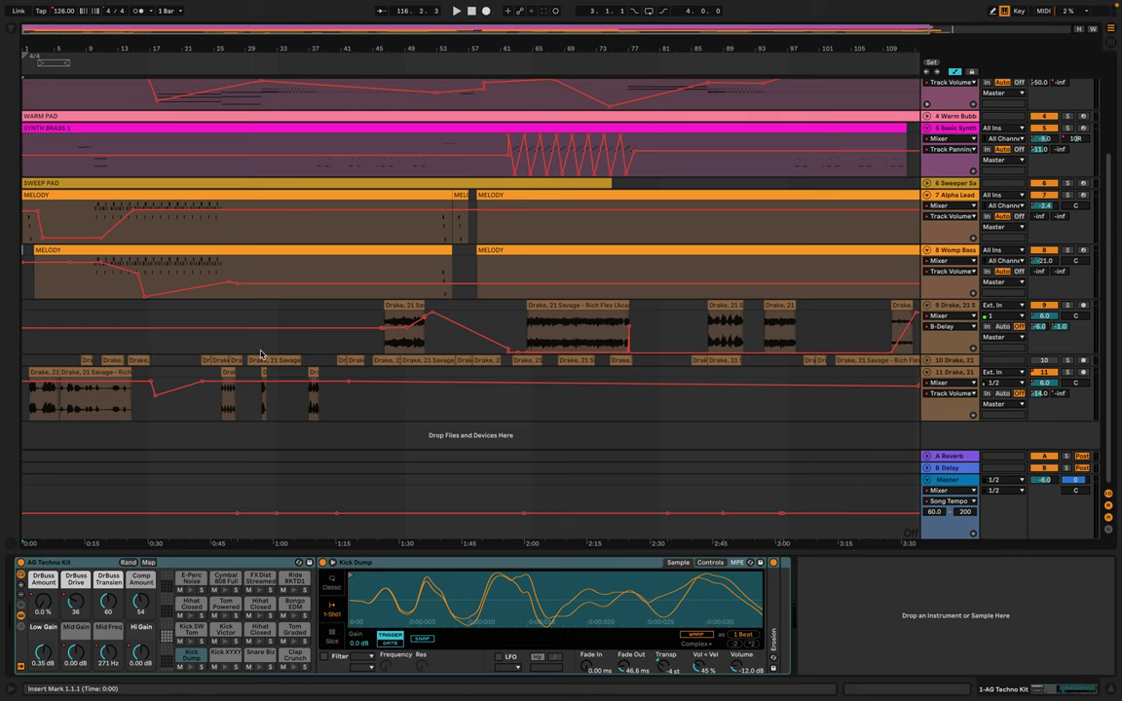
scroll(261, 355, up, 1)
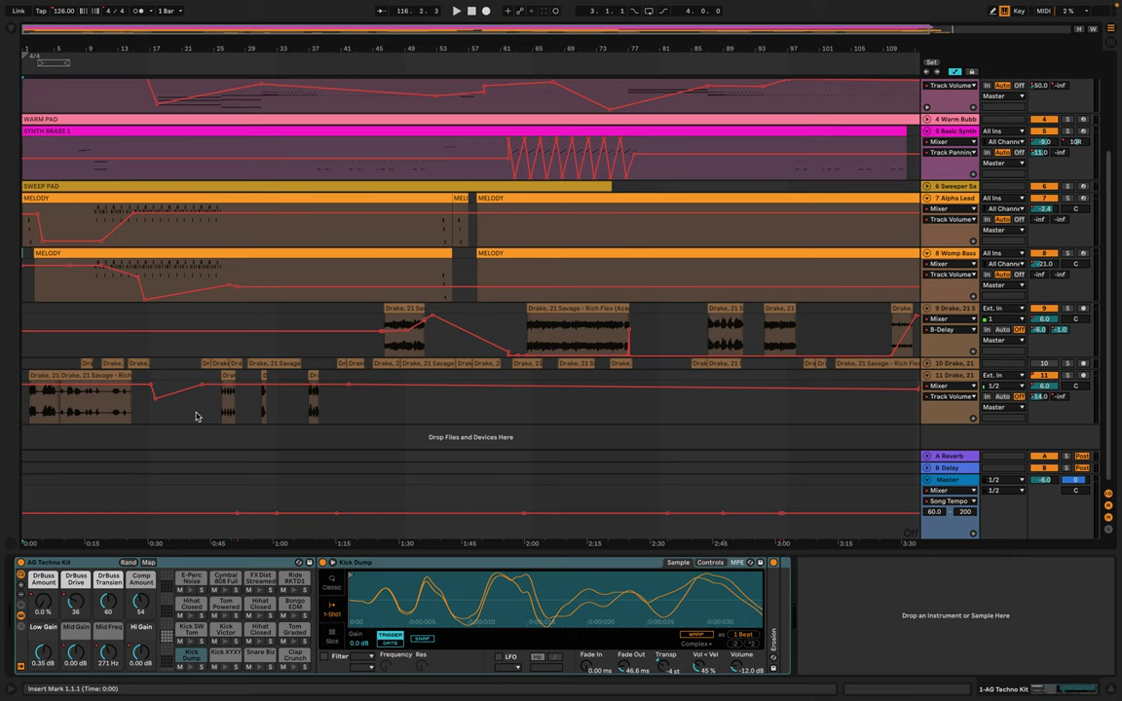
Play the arrangement from just before the first acapella clip on track 11 and inspect the opening melody and vocal volume automation
click(26, 415)
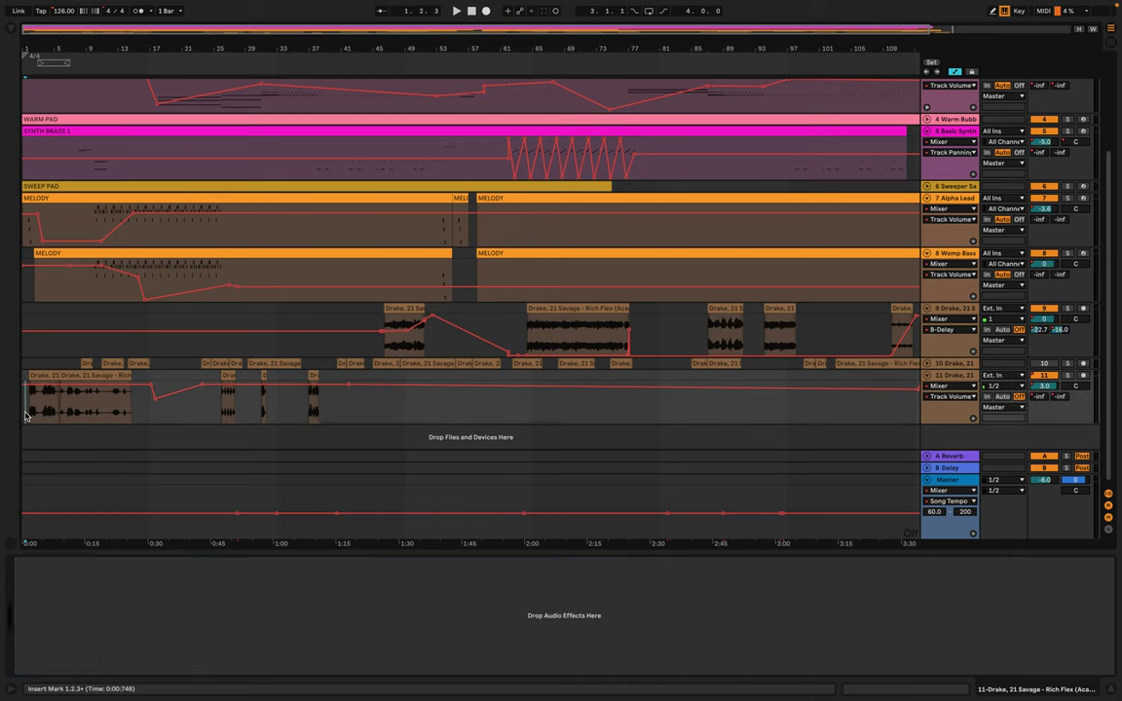
key(plus)
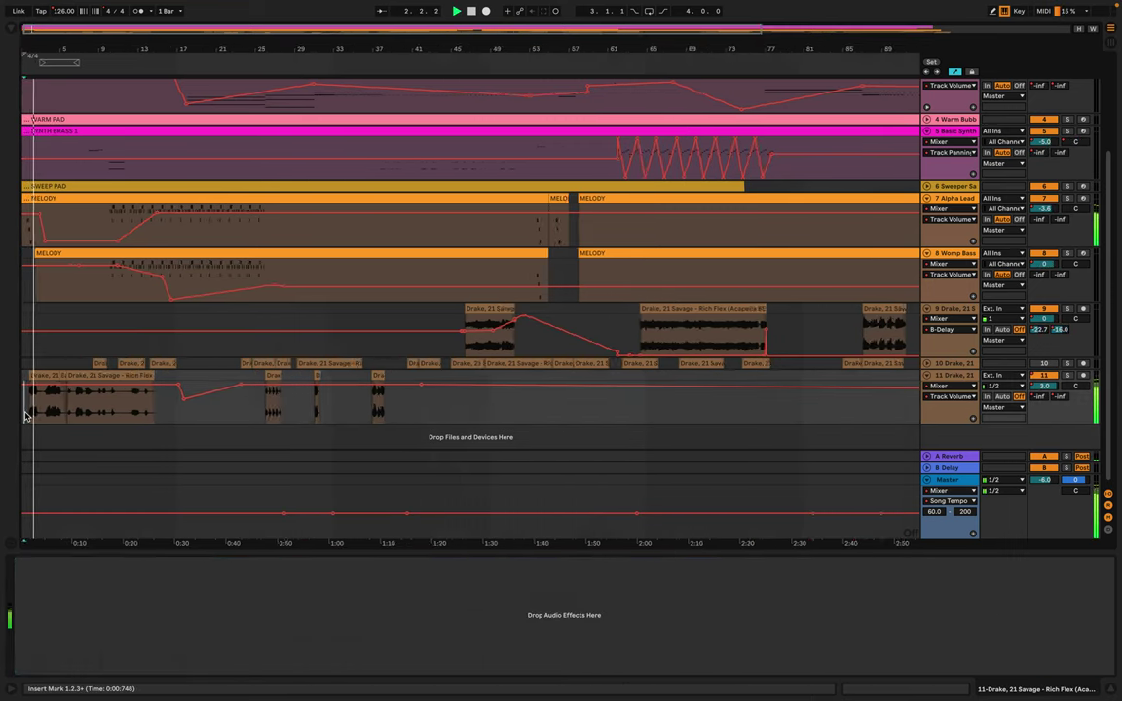
scroll(26, 416, left, 1)
scroll(195, 416, up, 2)
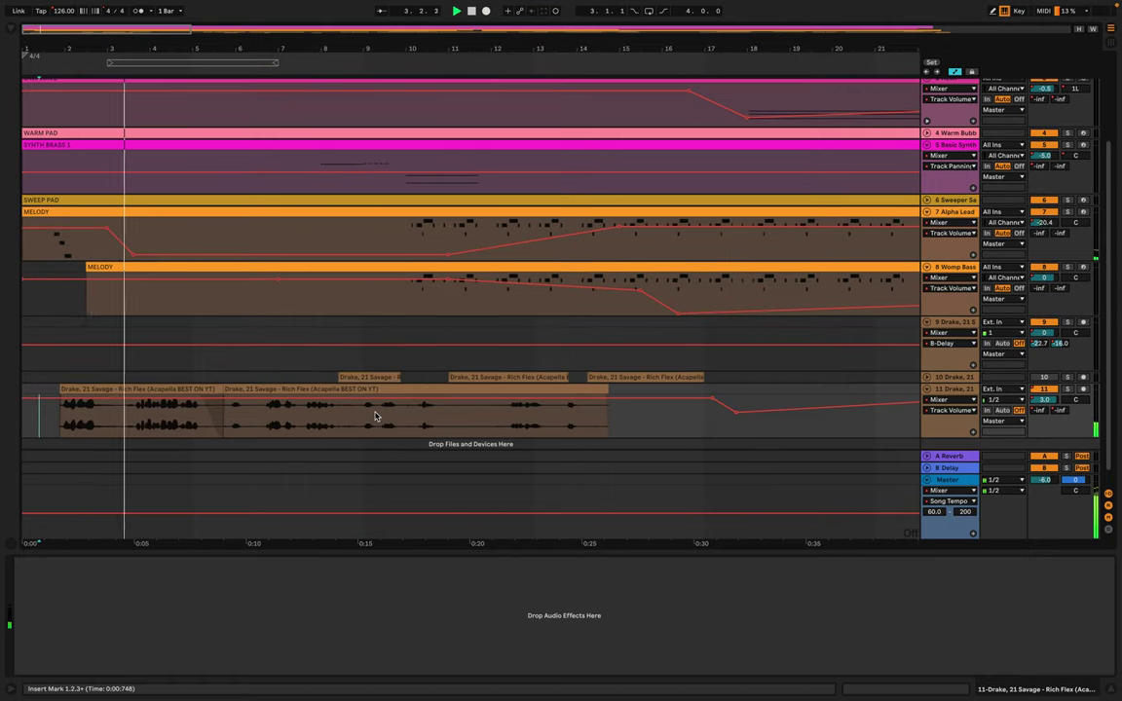
scroll(375, 416, down, 2)
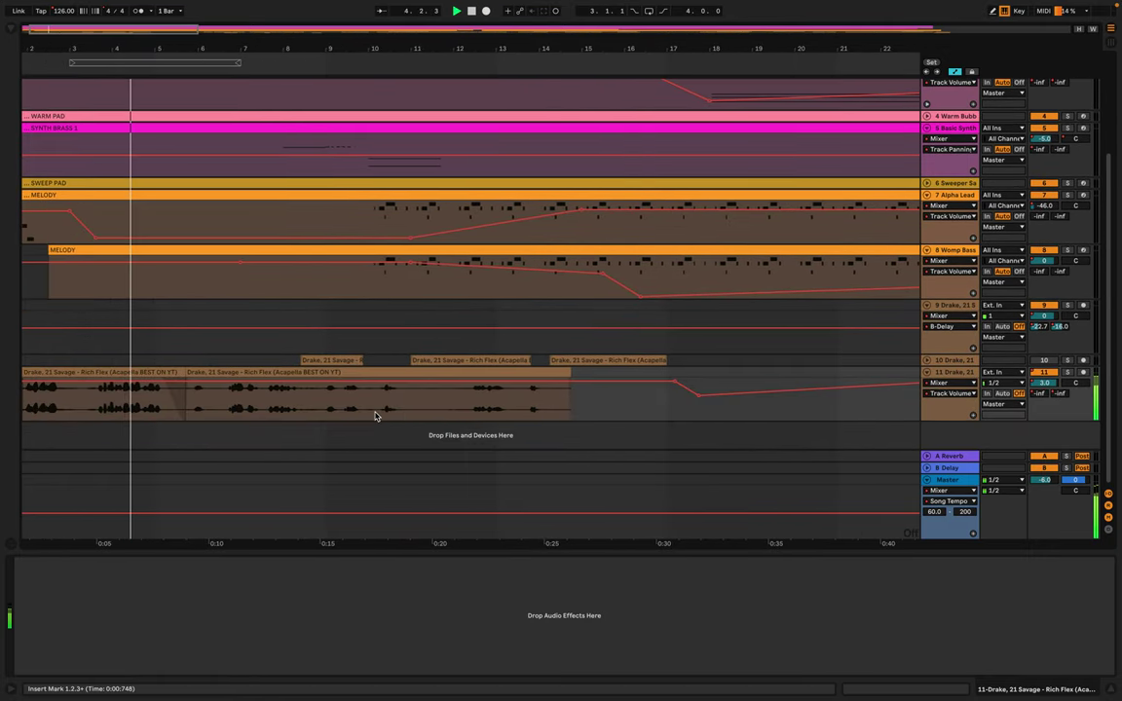
scroll(375, 416, up, 3)
key(minus)
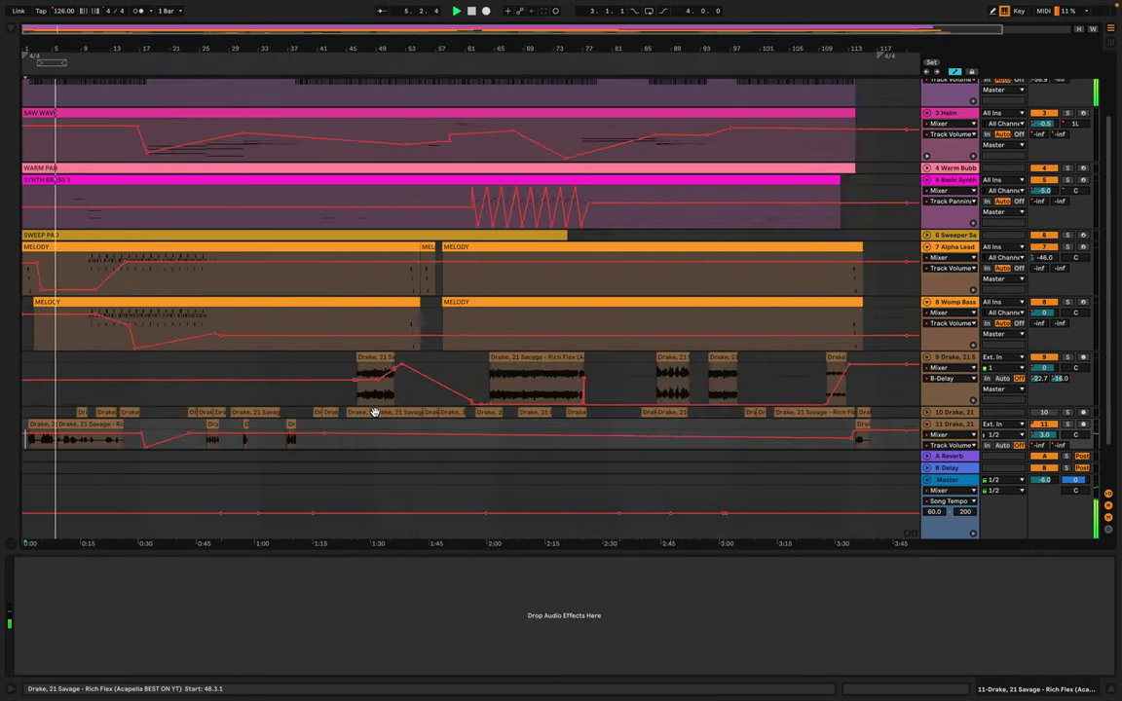
scroll(374, 412, down, 3)
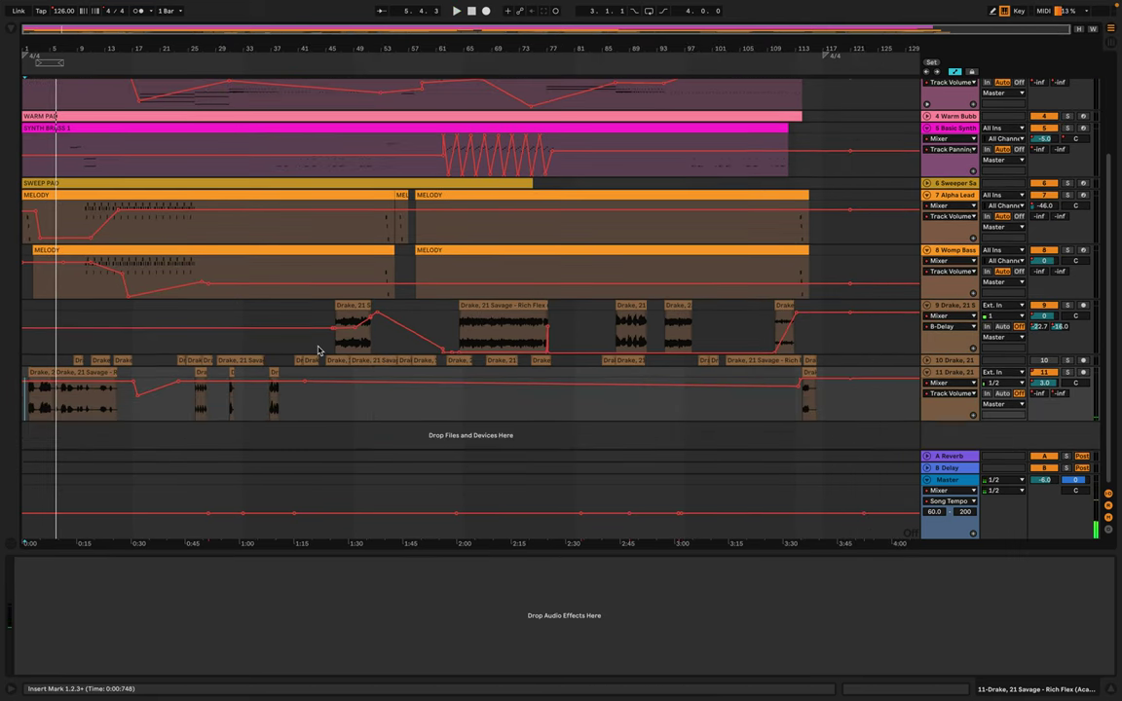
Play the arrangement from about bar 45 and inspect the B-Delay automation around the first acapella clip on track 9
click(327, 350)
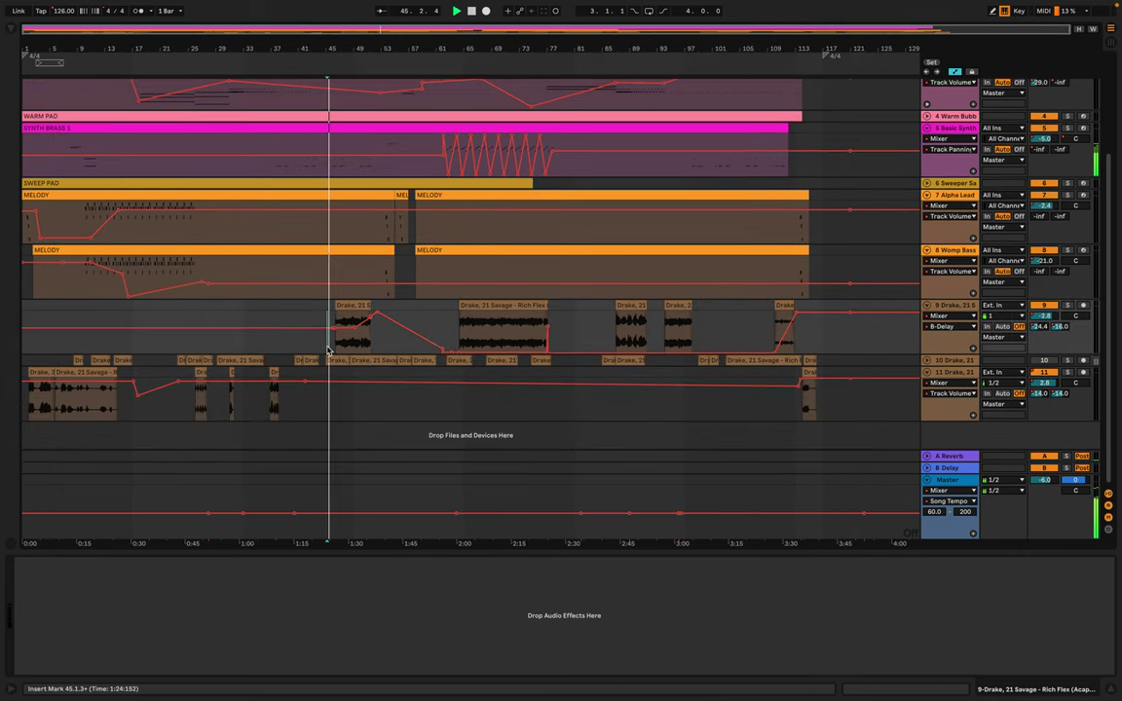
key(plus)
key(plus)
key(plus)
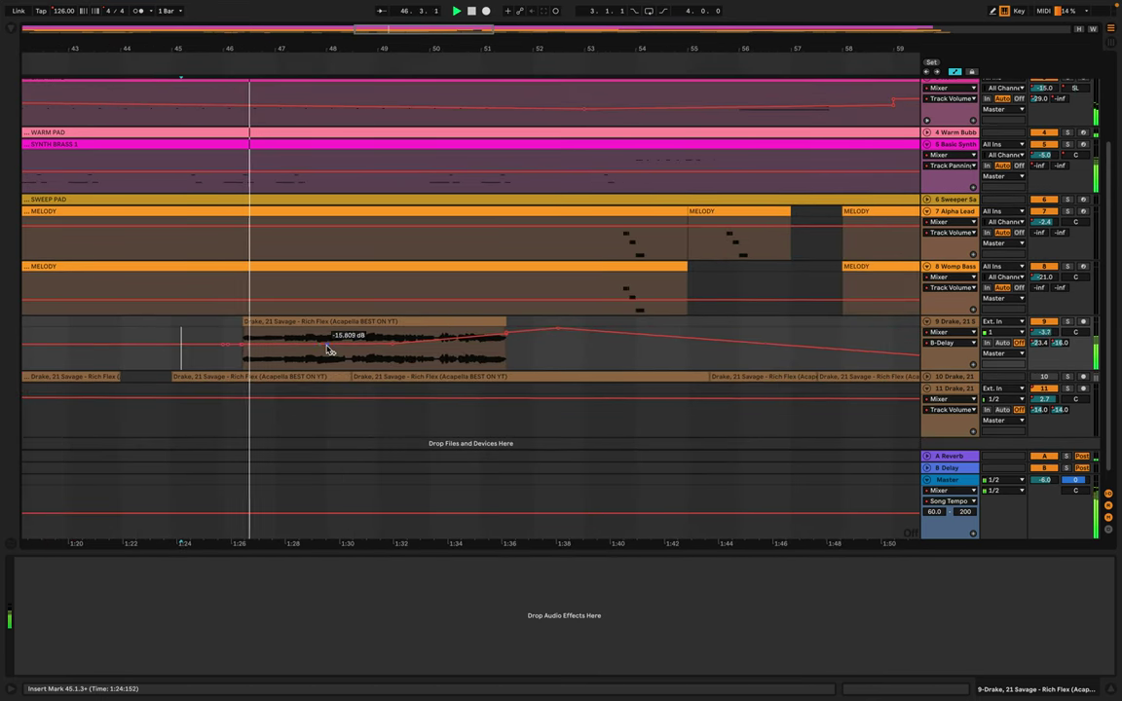
key(minus)
key(minus)
key(minus)
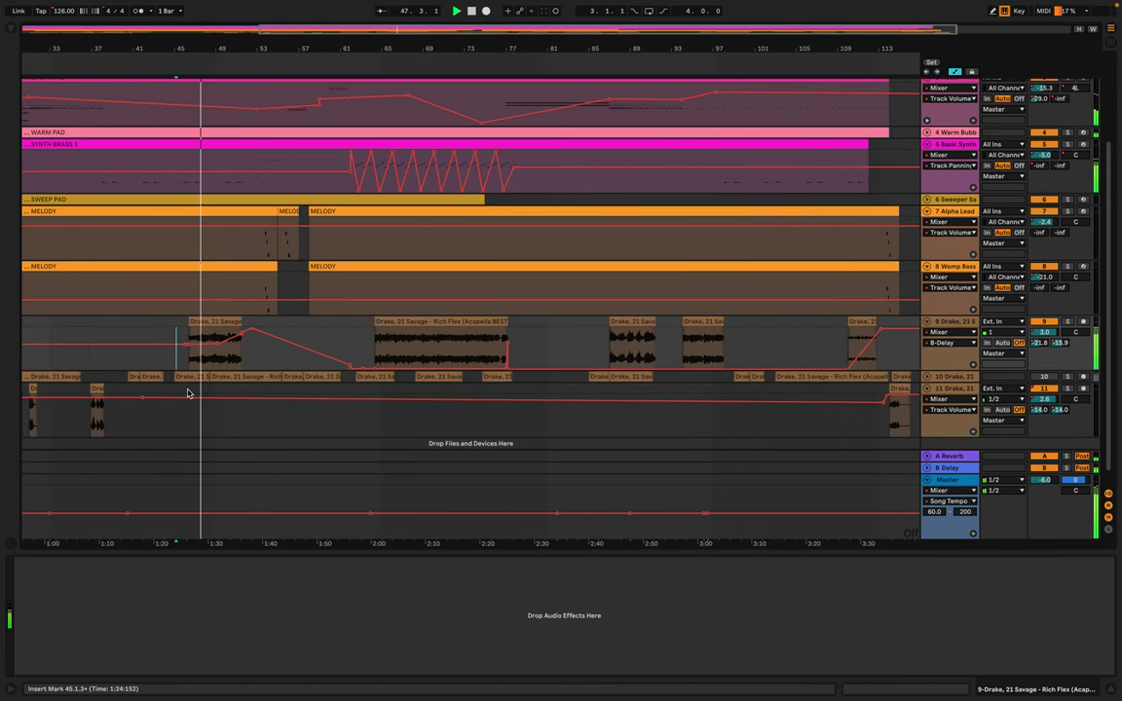
Return to the arrangement's opening bars and check which automation parameter is shown on acapella track 9
scroll(188, 393, left, 5)
scroll(188, 393, down, 1)
scroll(188, 394, left, 3)
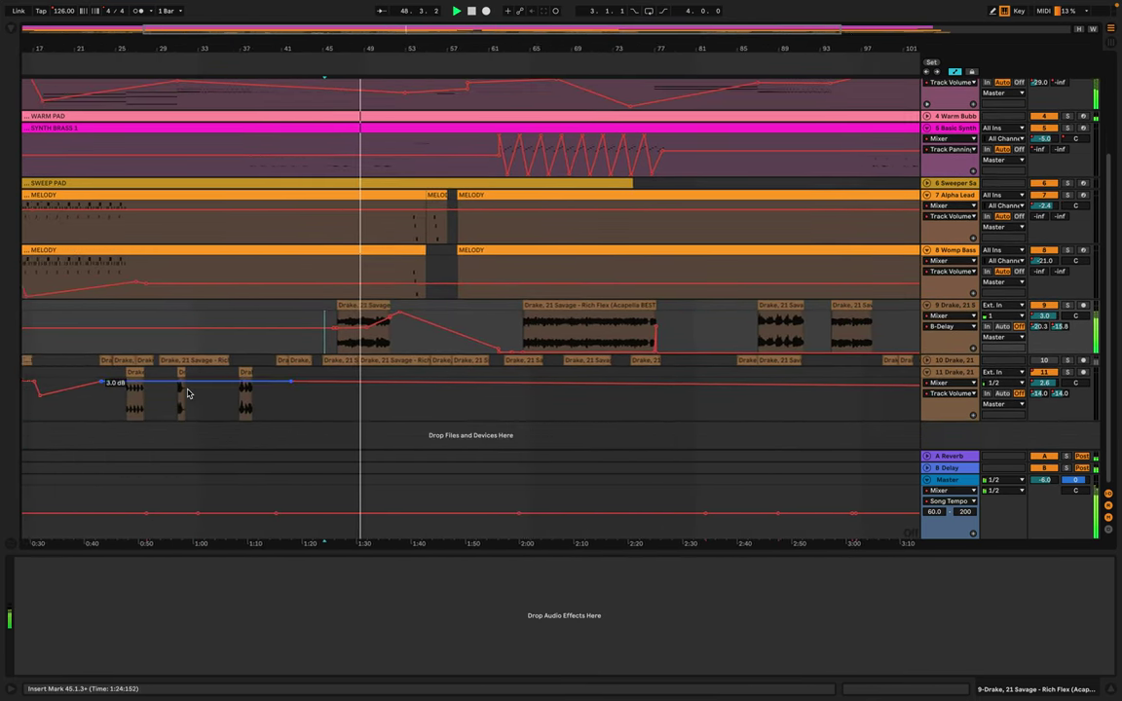
scroll(188, 393, left, 2)
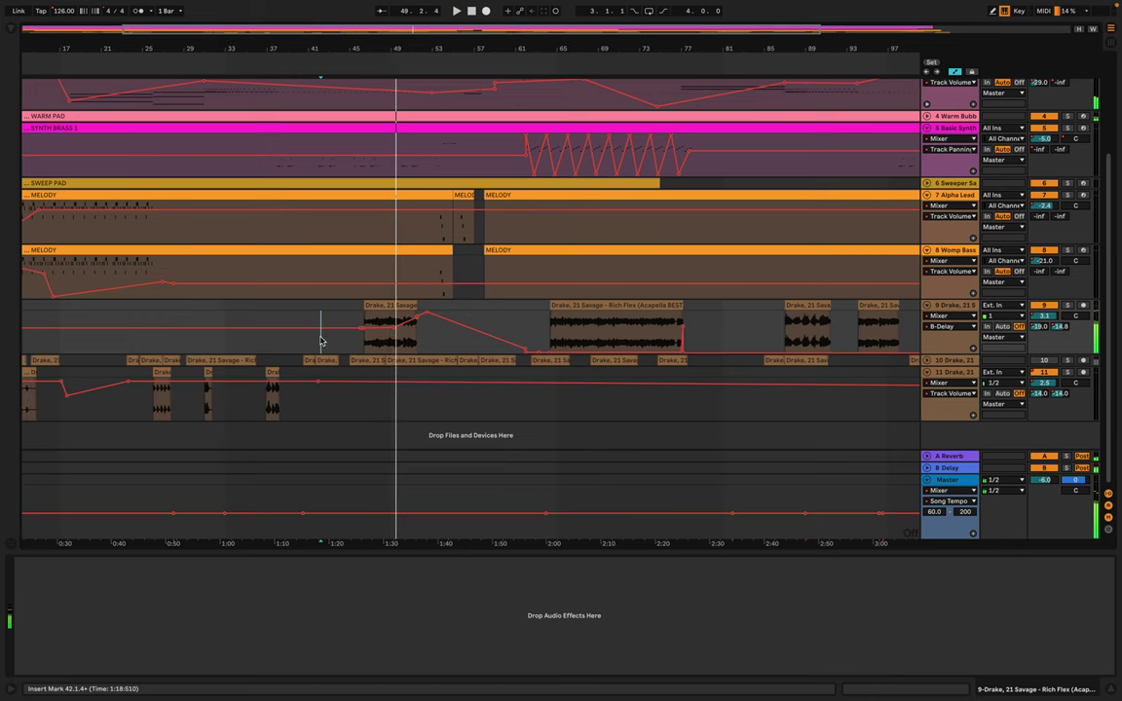
scroll(320, 341, left, 9)
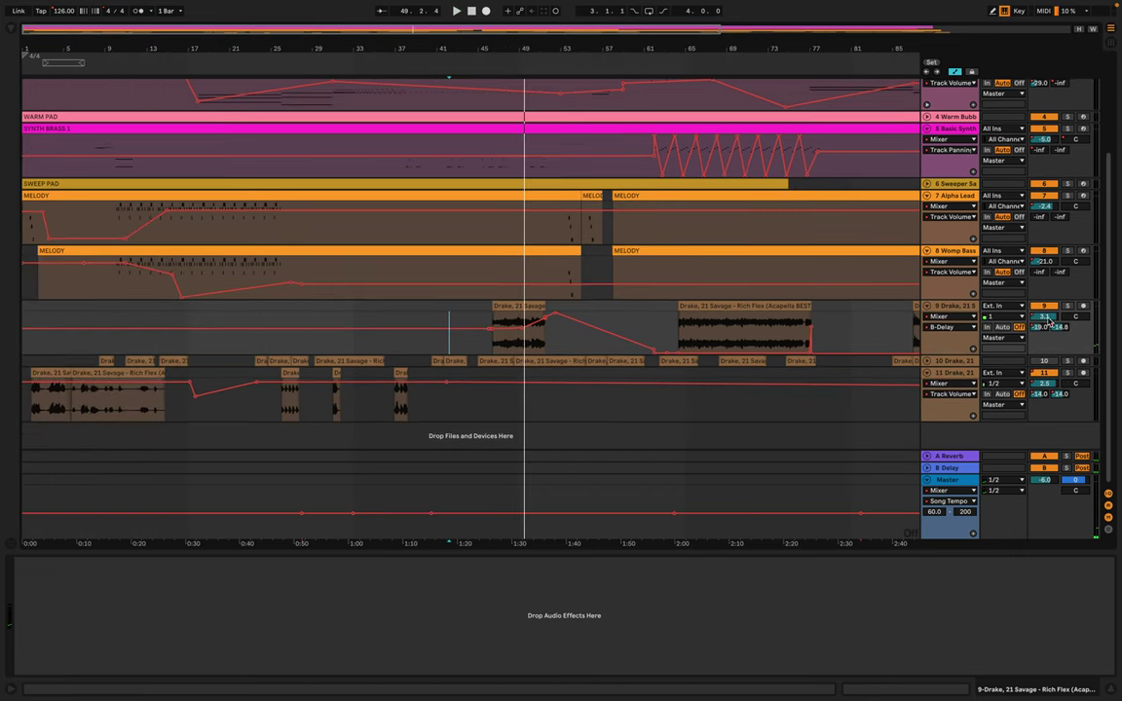
click(955, 328)
click(951, 331)
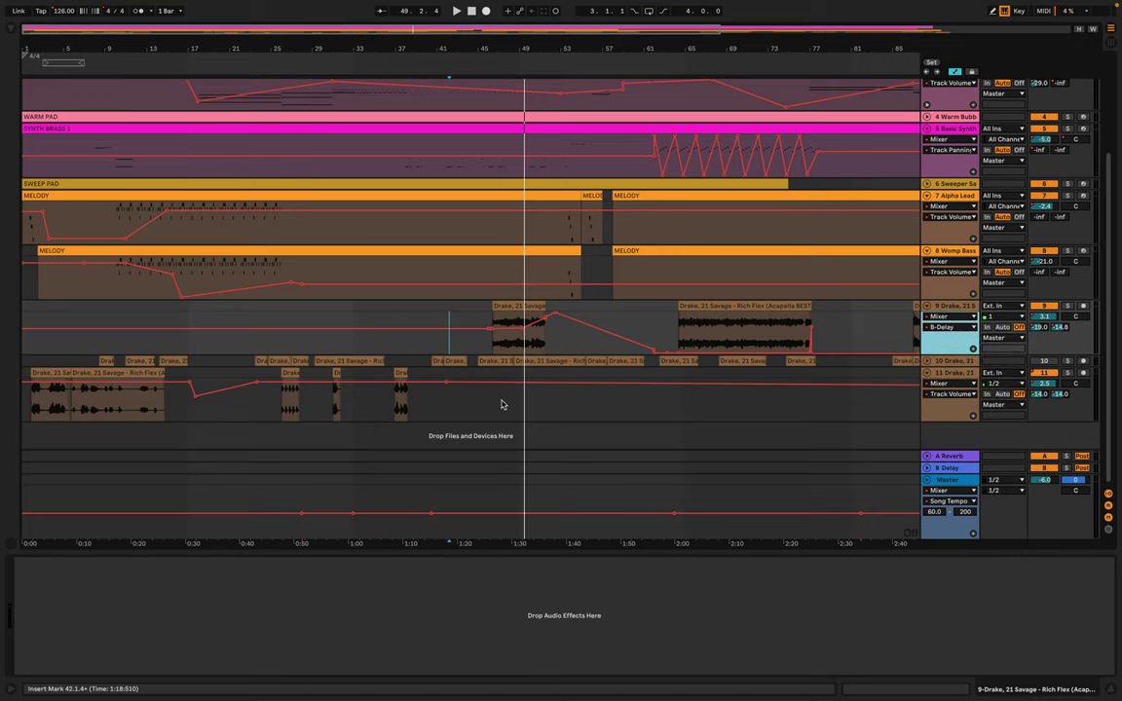
Play the arrangement from just before the acapella clip at bar 26 on track 11 and examine that passage
click(280, 410)
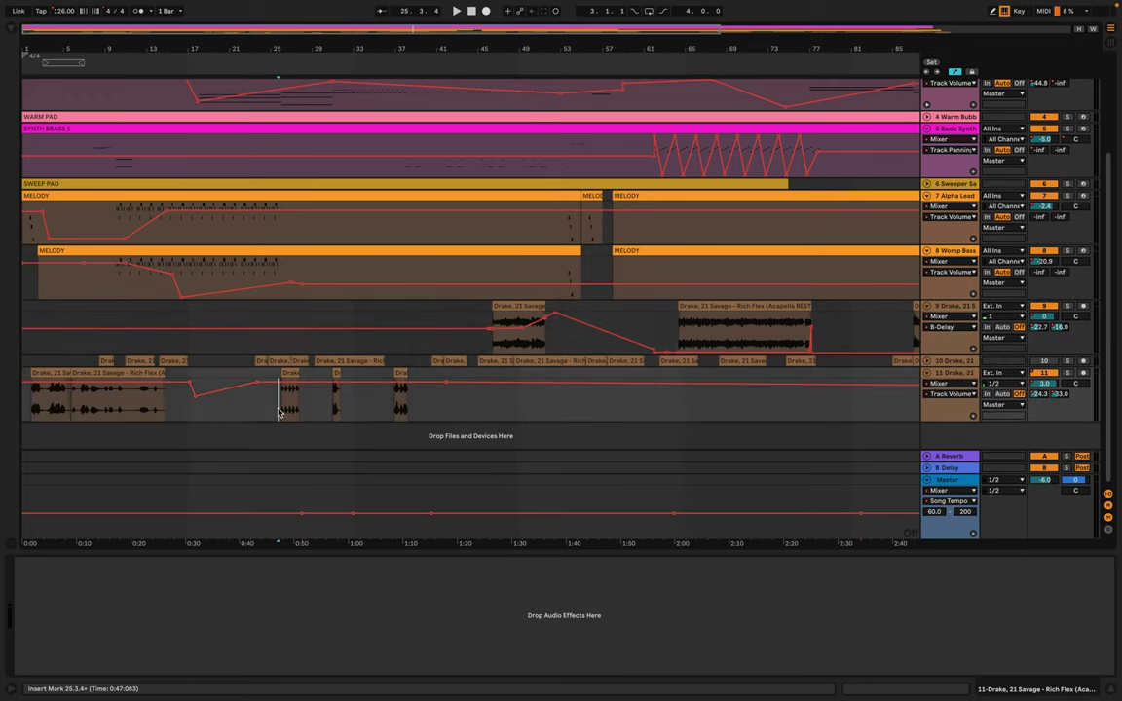
key(space)
scroll(283, 400, up, 4)
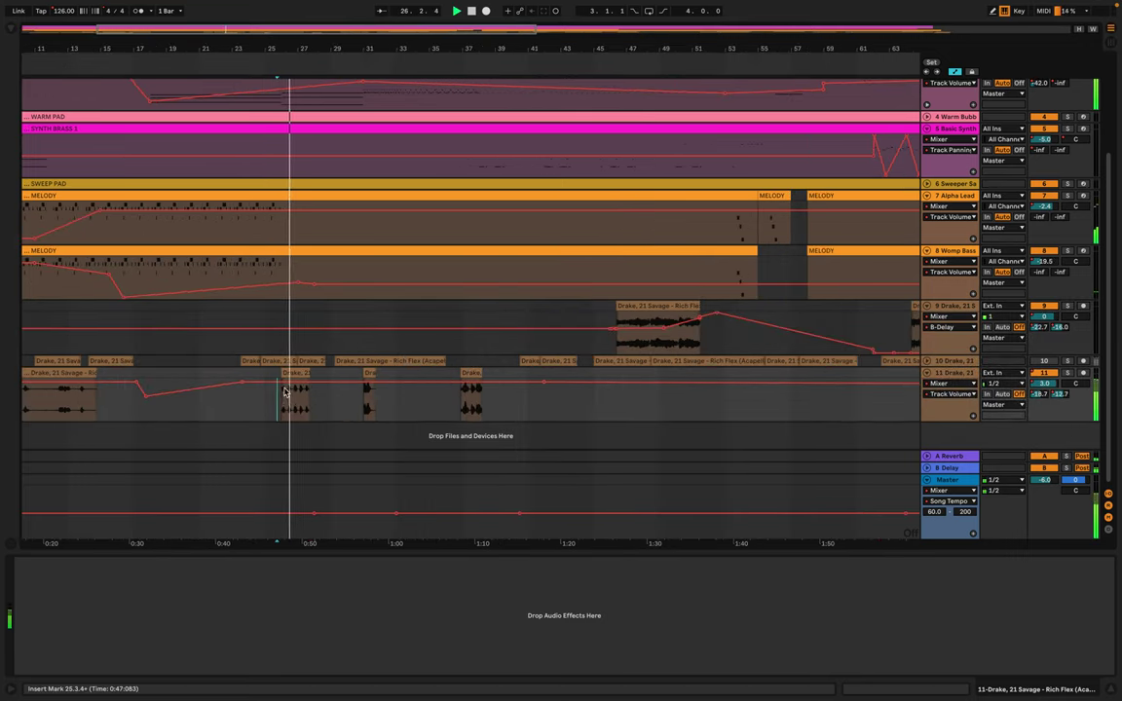
scroll(286, 386, up, 3)
scroll(288, 386, down, 3)
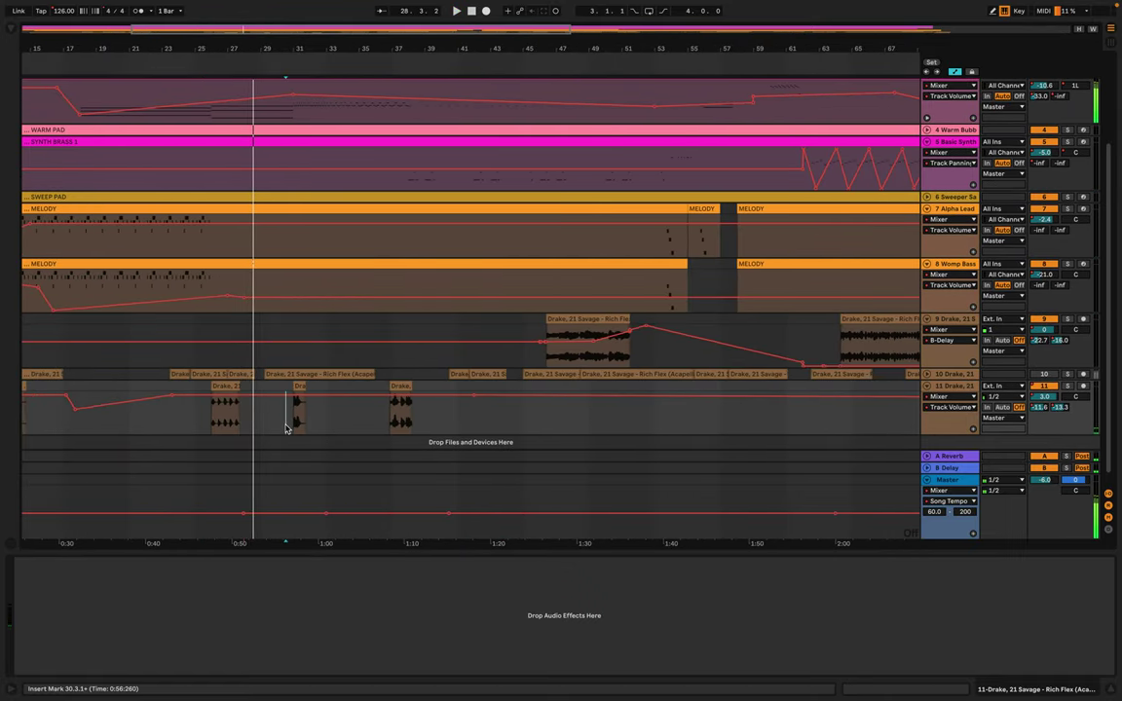
Play from just before the short acapella clip at bar 31 on track 11 and examine its waveform closely
click(286, 426)
scroll(287, 427, up, 10)
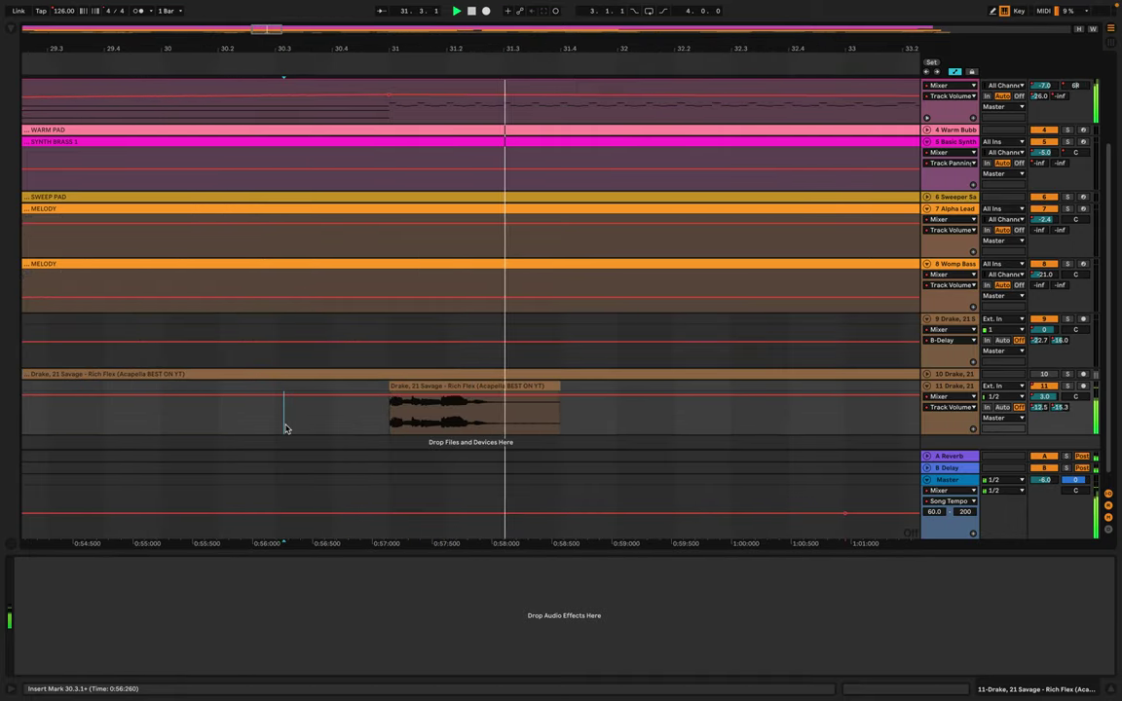
scroll(286, 428, down, 6)
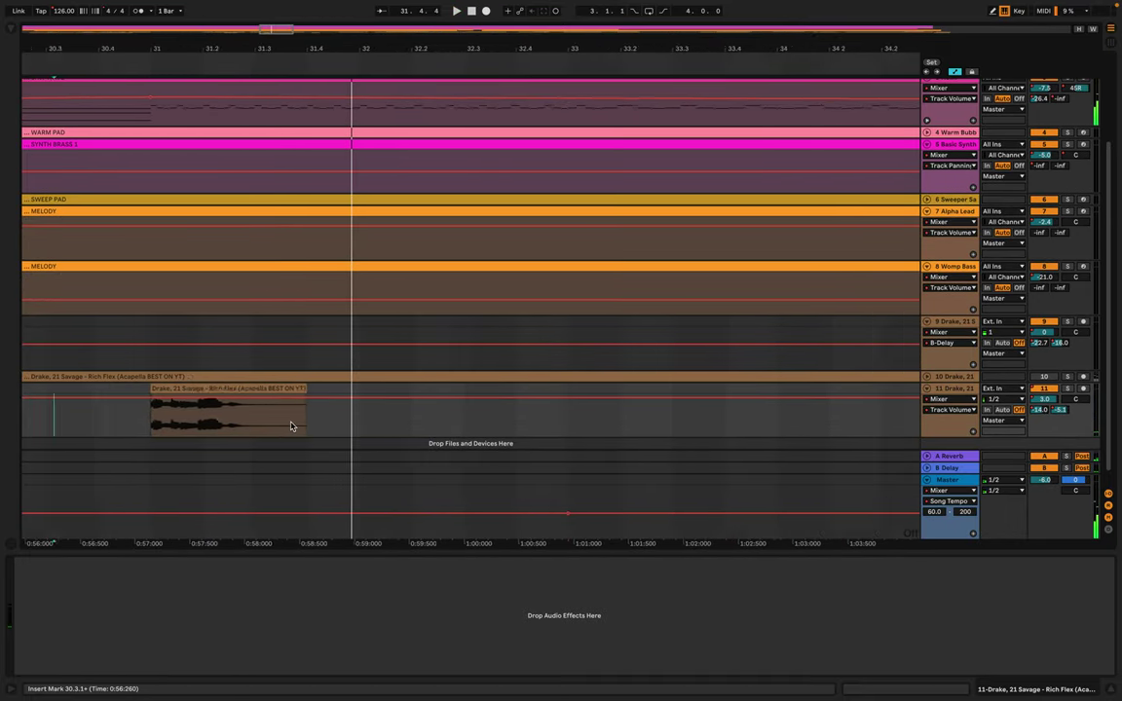
scroll(287, 424, up, 9)
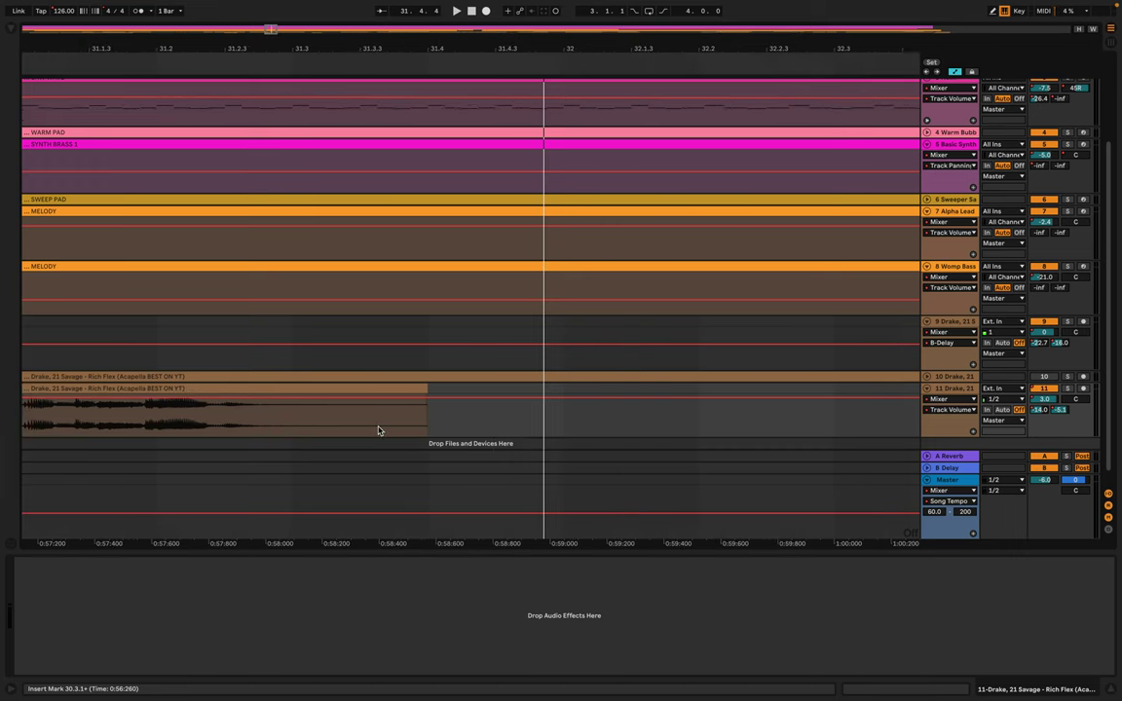
scroll(379, 431, down, 15)
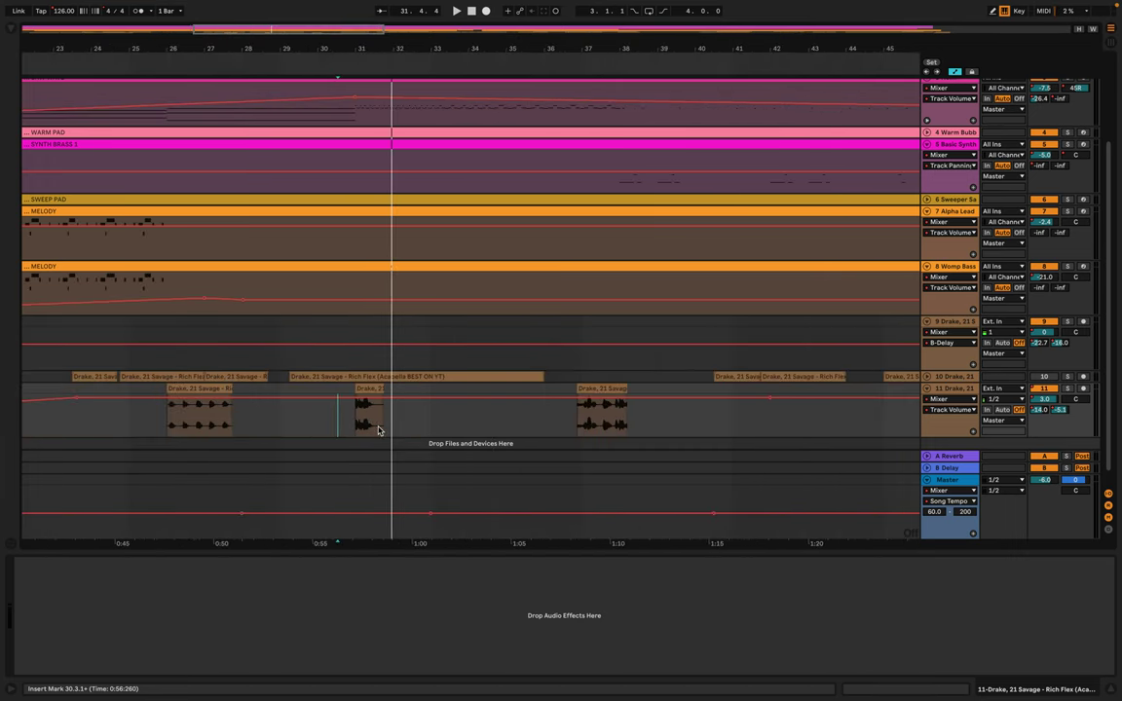
Play the ending from bar 110 and inspect the closing automation on acapella tracks 9 and 11
click(474, 429)
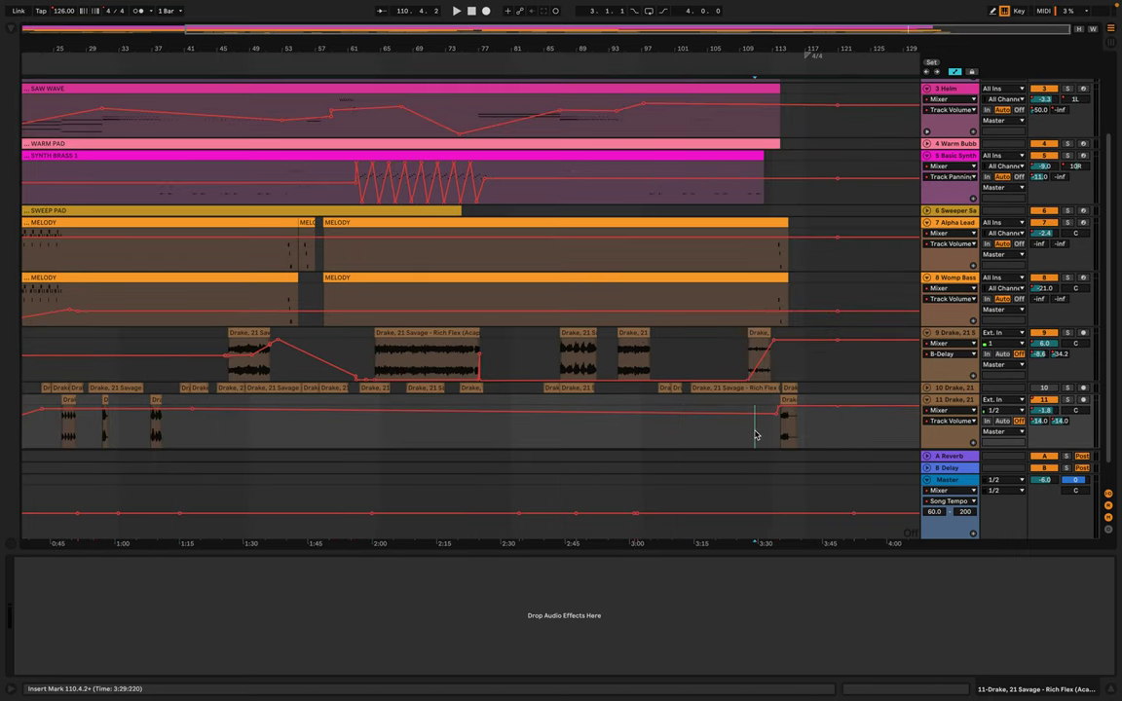
key(space)
scroll(754, 436, up, 5)
scroll(754, 435, up, 2)
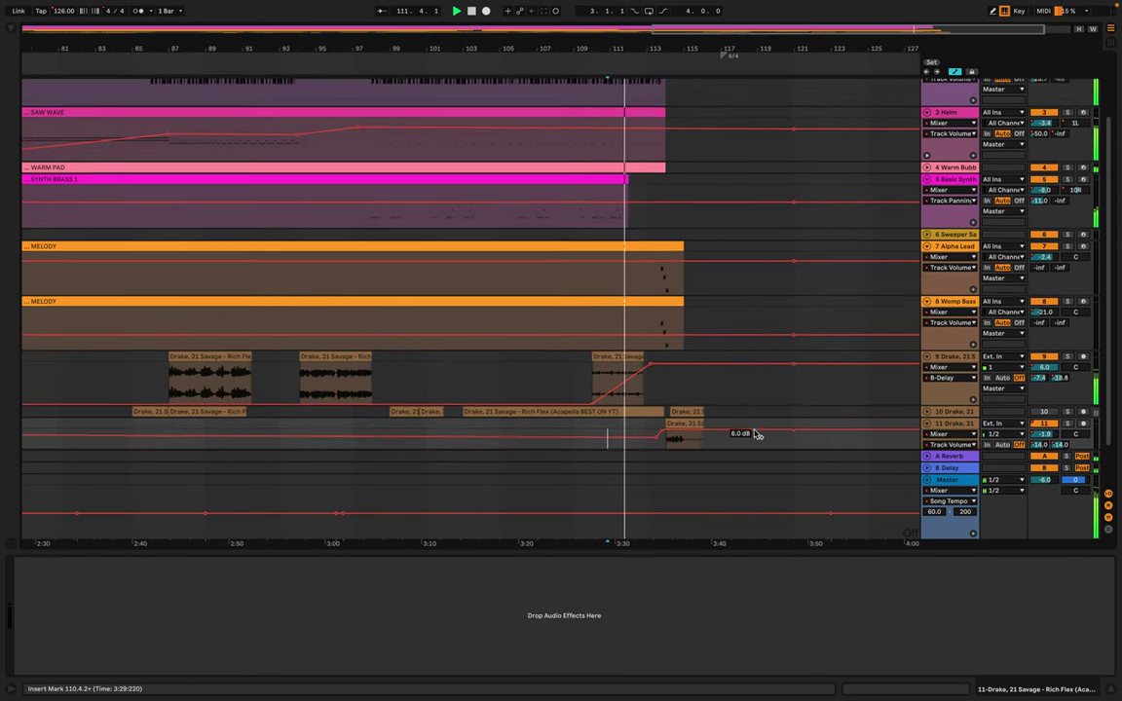
scroll(755, 436, up, 3)
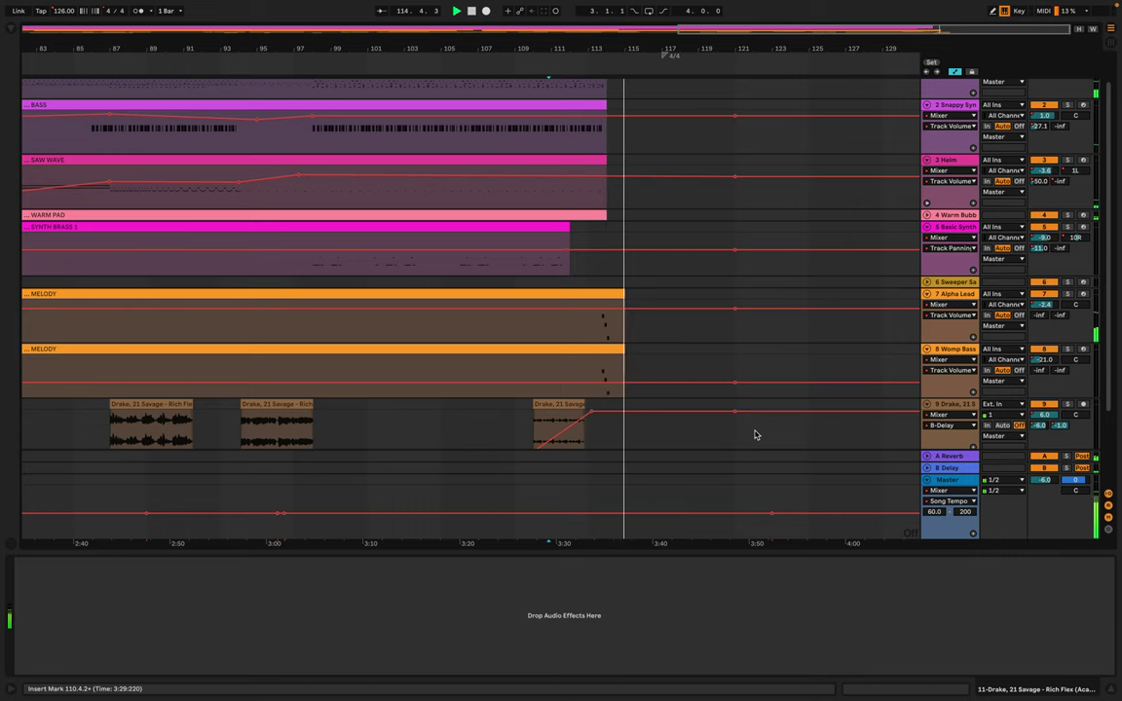
Display the whole arrangement from the drum track down, and switch to the desktop
key(minus)
key(minus)
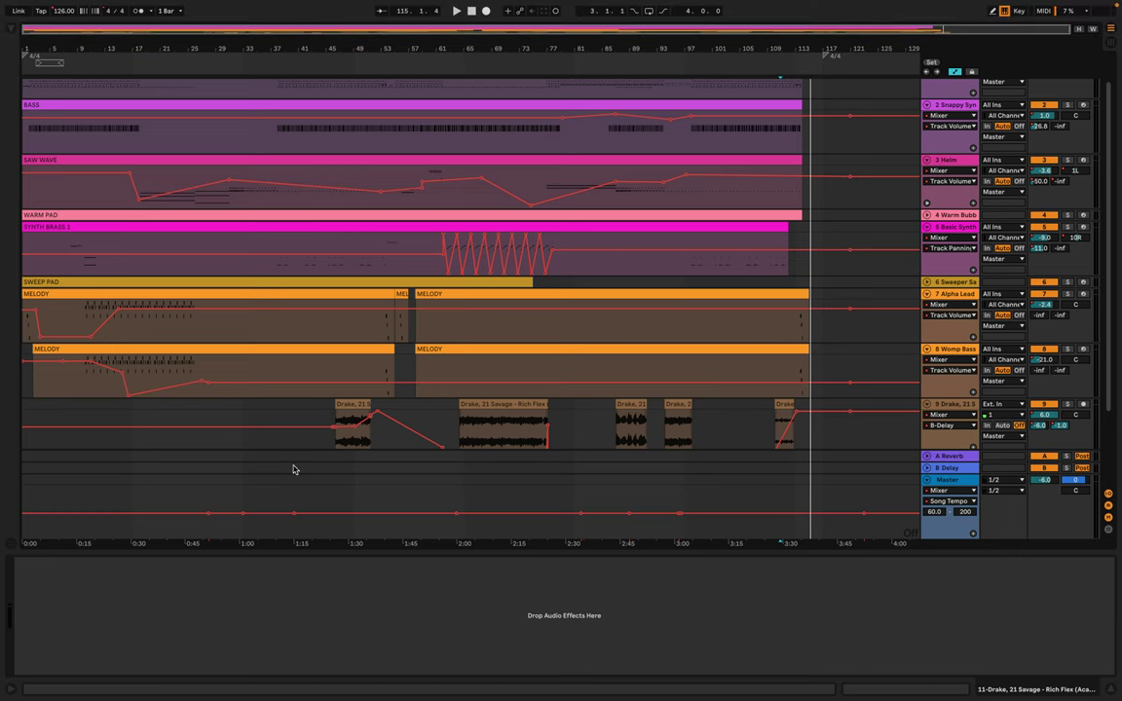
scroll(434, 332, up, 2)
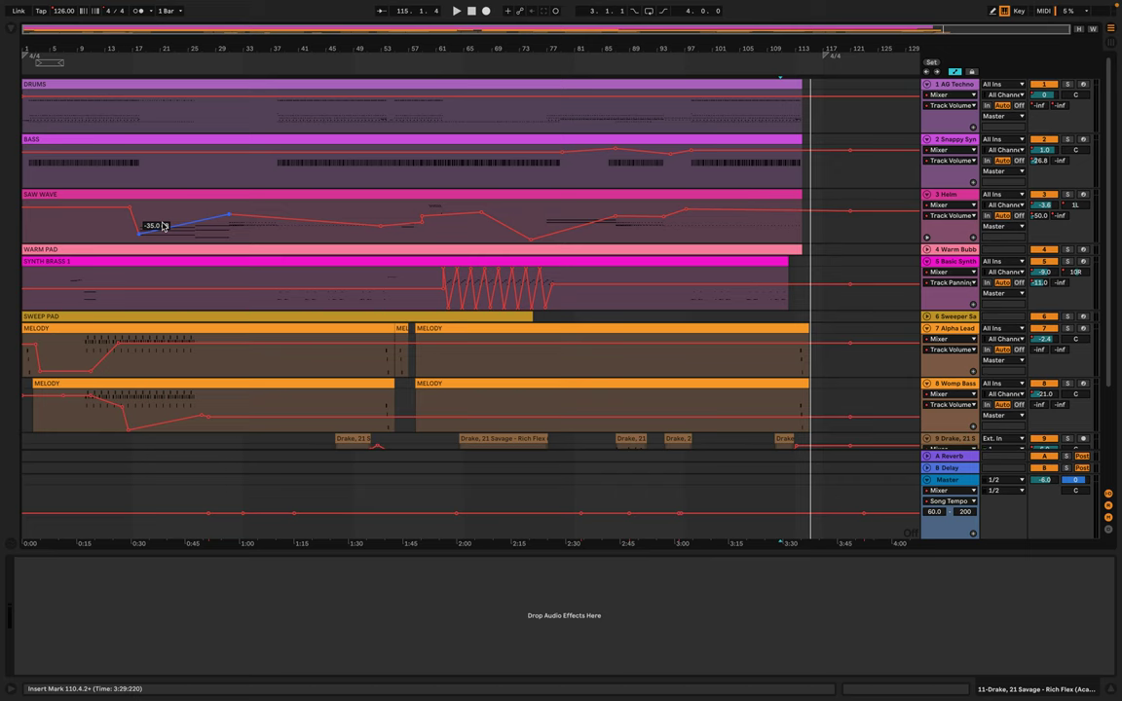
key(ctrl+Left)
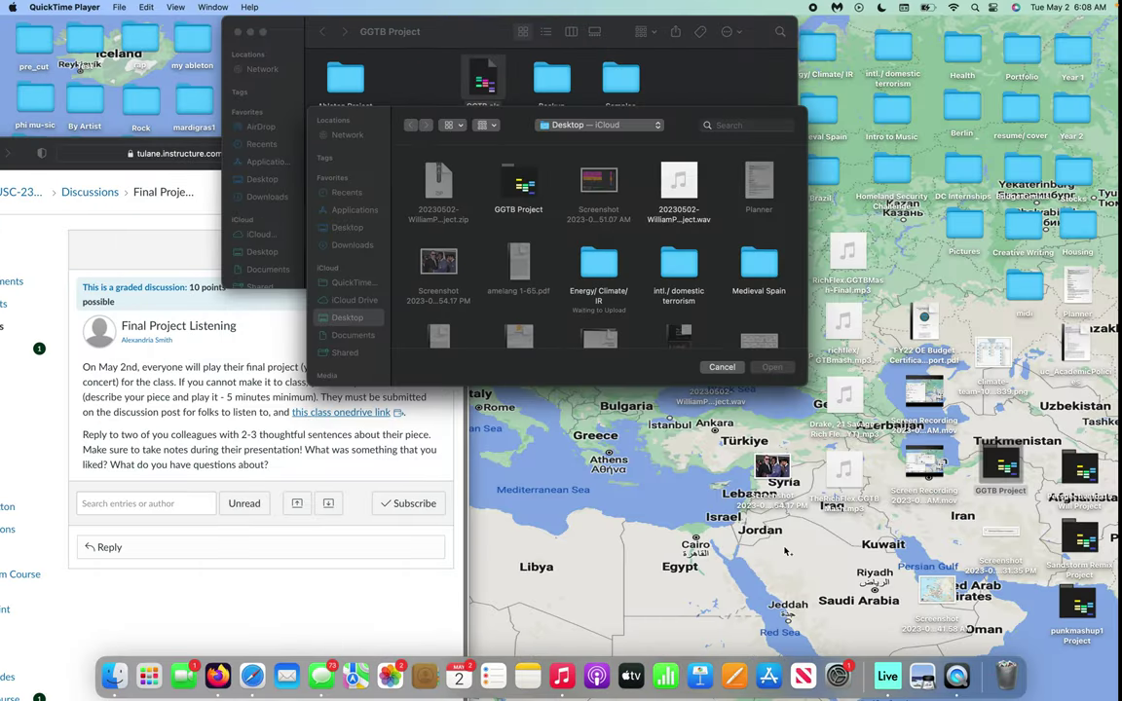